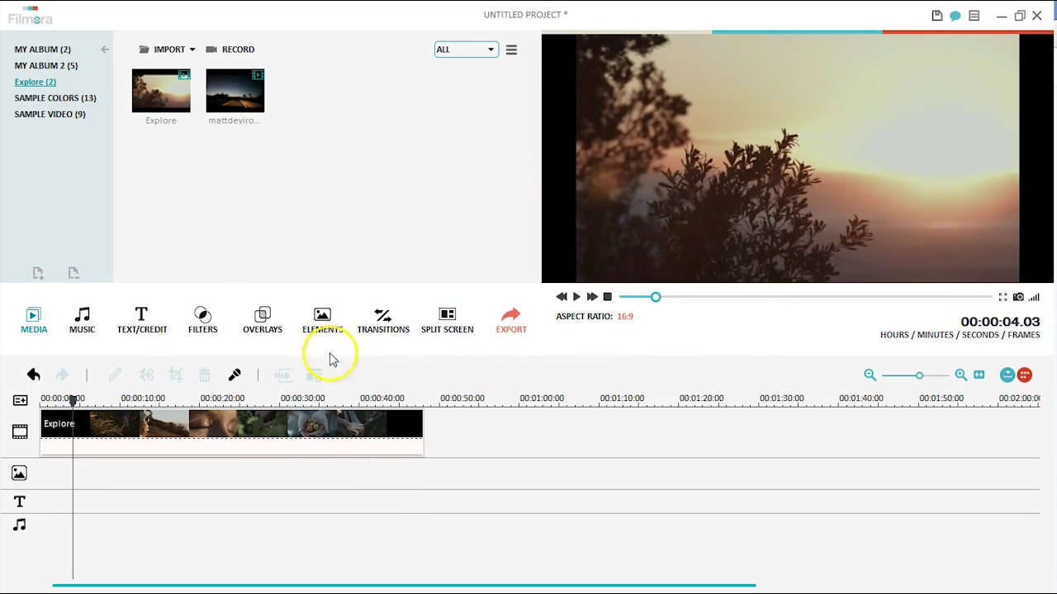
Step: Select the Explore clip on the timeline's video track
left_click(260, 434)
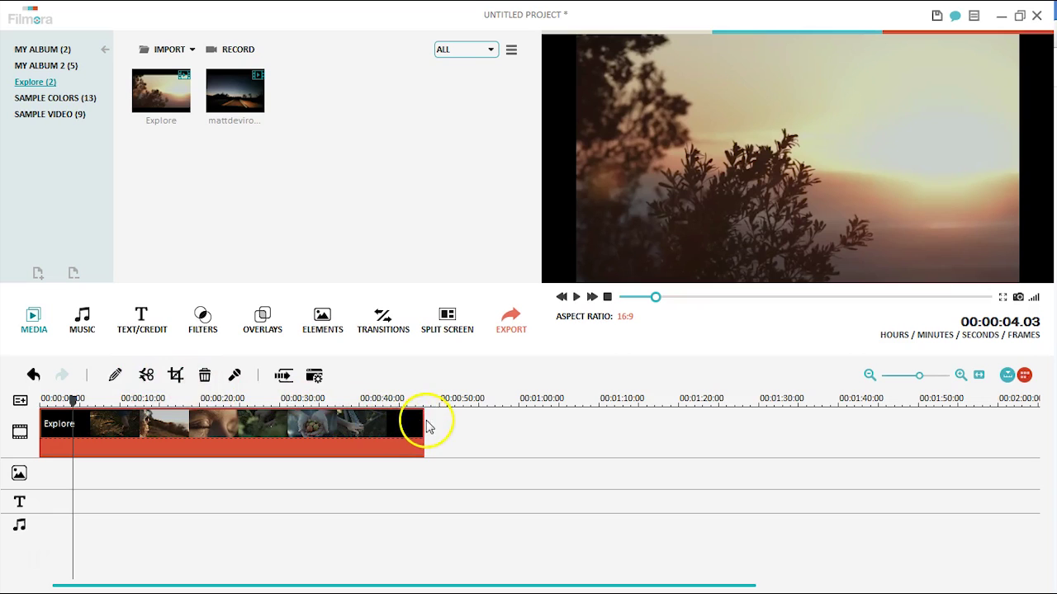
Step: Trim the end of the Explore clip shorter and browse the titles, filters and overlays libraries
left_click_drag(425, 420, 403, 420)
left_click(345, 403)
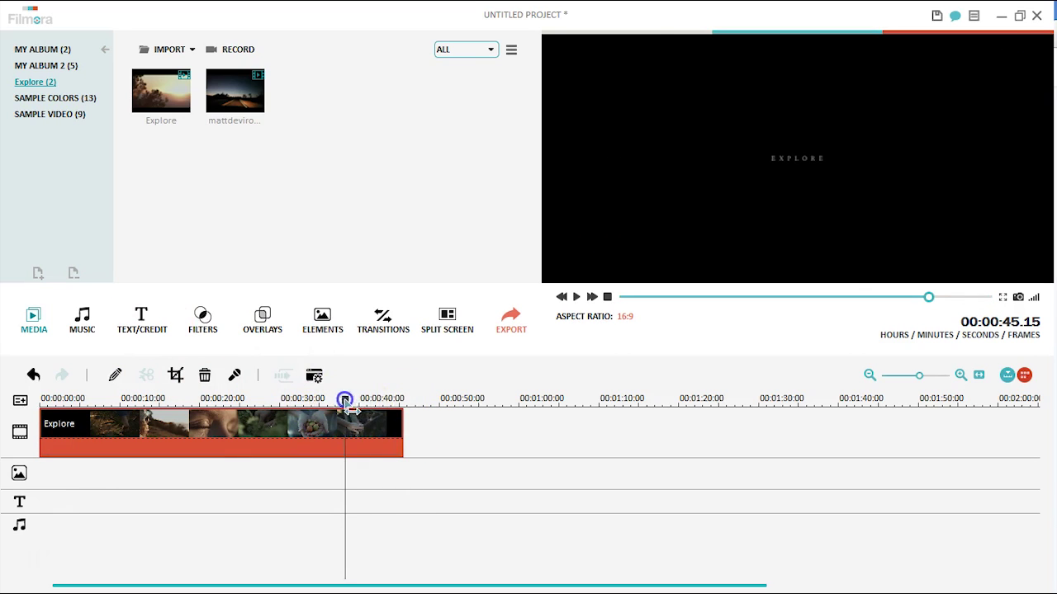
left_click(142, 322)
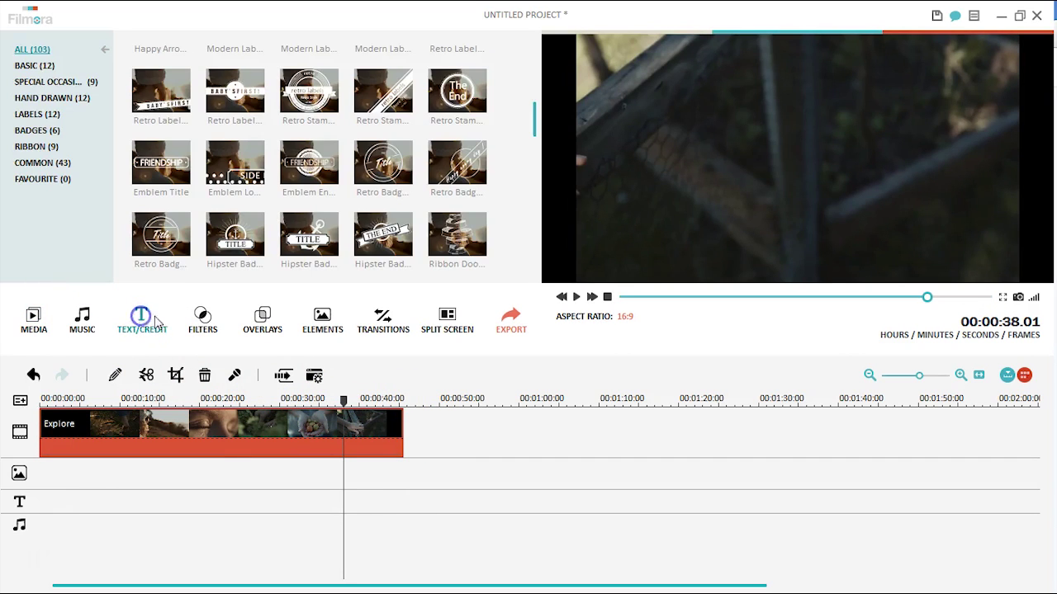
left_click(203, 318)
left_click(262, 319)
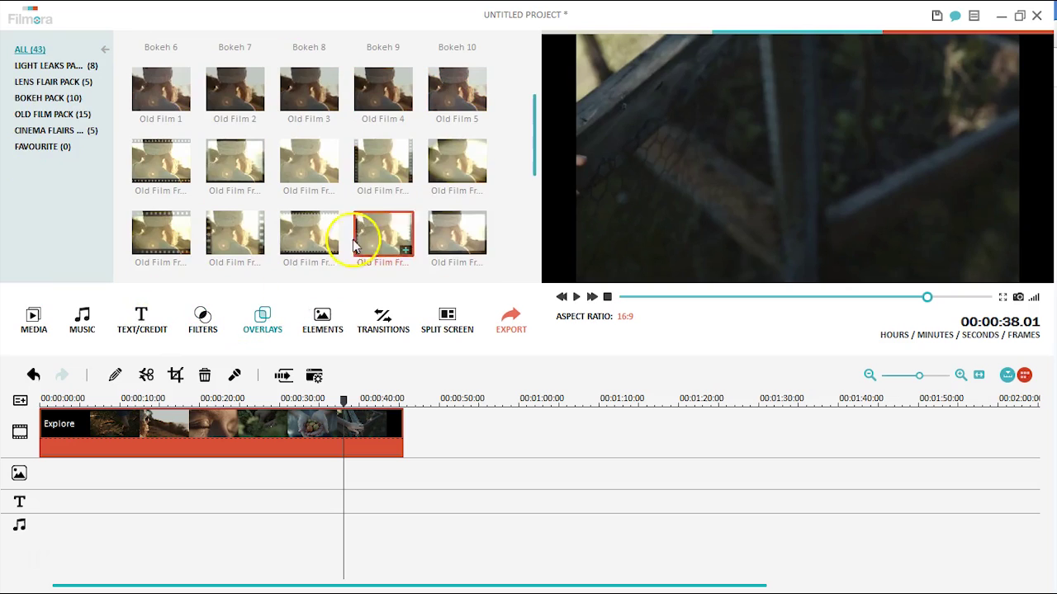
Step: Add the Bokeh 4 overlay at about 17 seconds and preview it
left_click_drag(533, 128, 545, 77)
left_click_drag(383, 65, 182, 470)
scroll(290, 401, "down", 3)
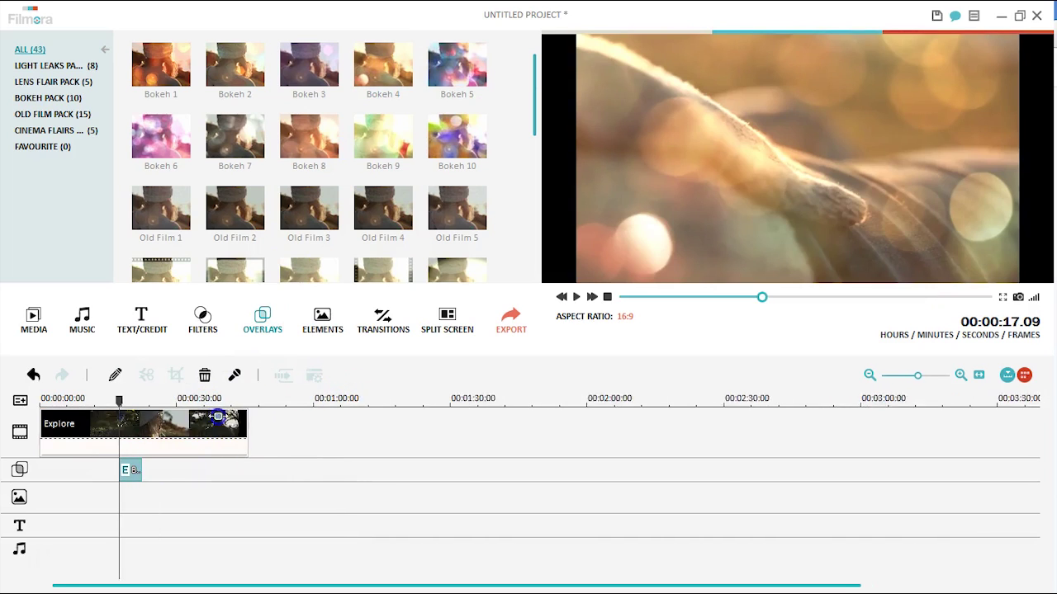
left_click(581, 297)
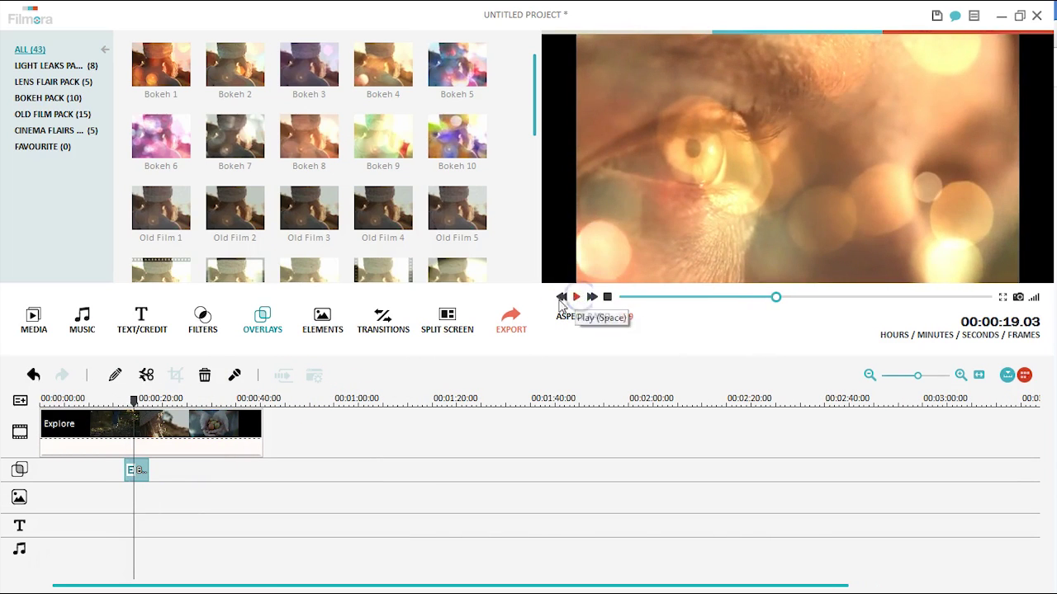
Step: Preview the 2 Screen B and 2 Screen A split-screen layouts
left_click(450, 322)
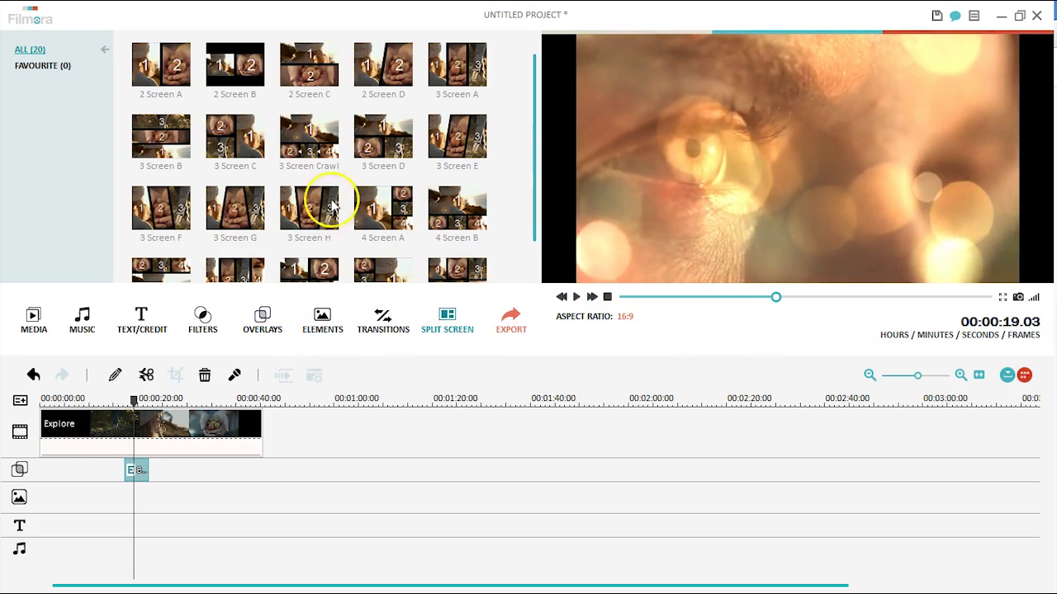
left_click(233, 66)
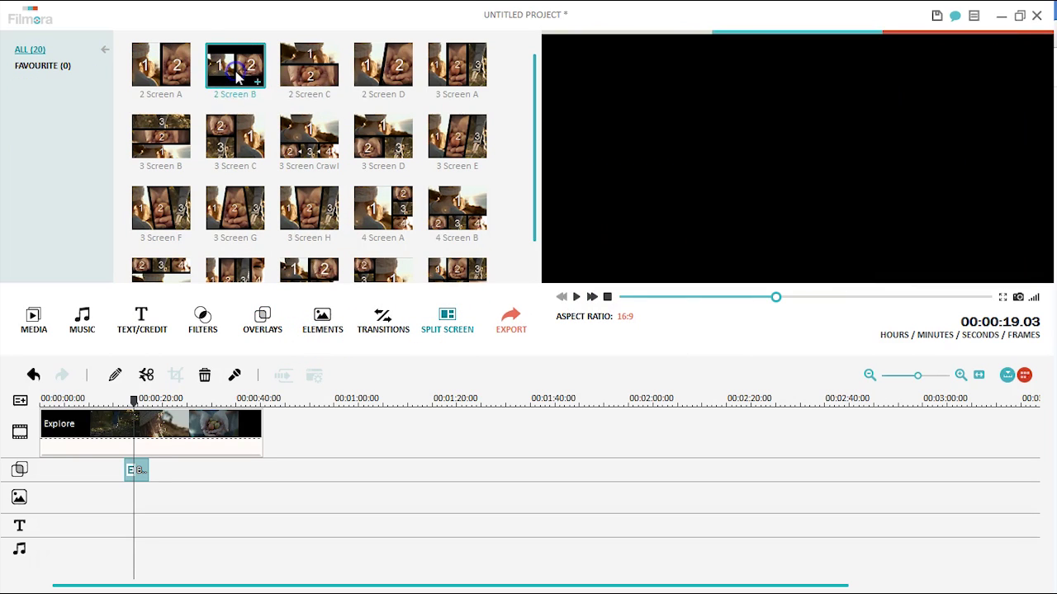
left_click(169, 68)
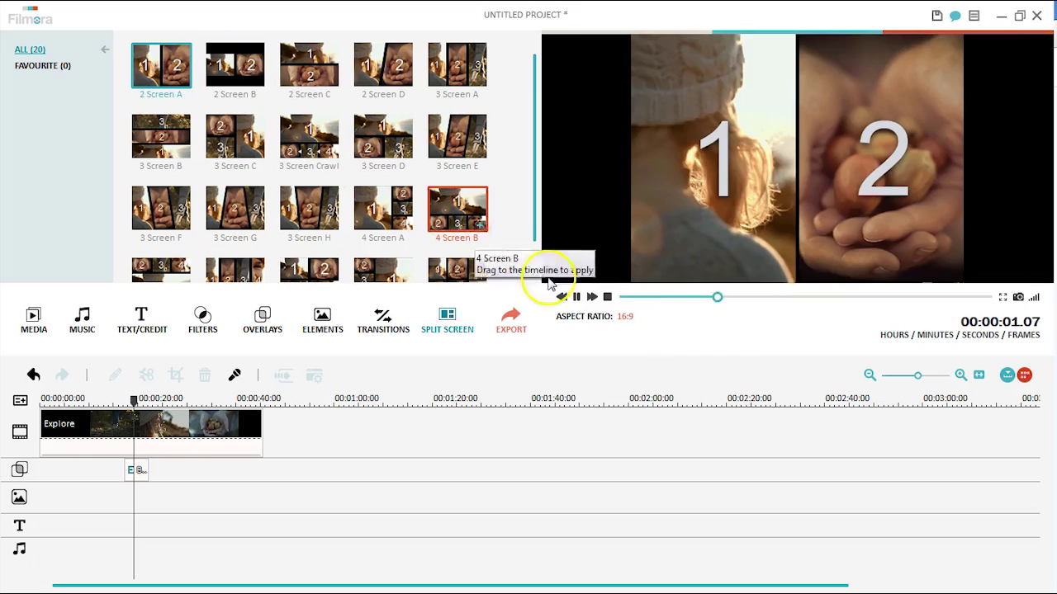
left_click(576, 297)
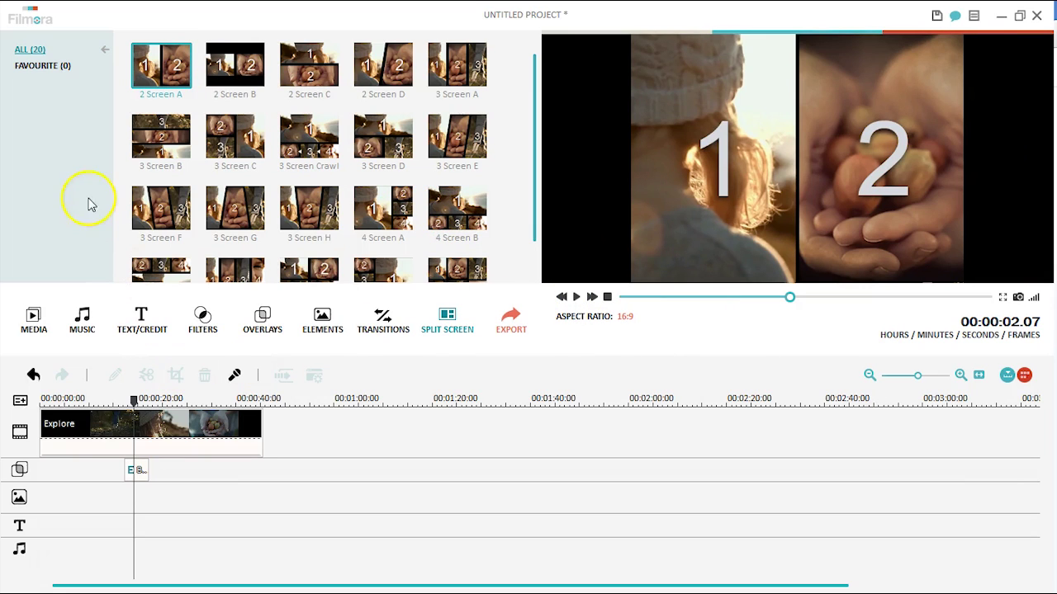
Step: Return to the media library and show the import options
left_click(34, 319)
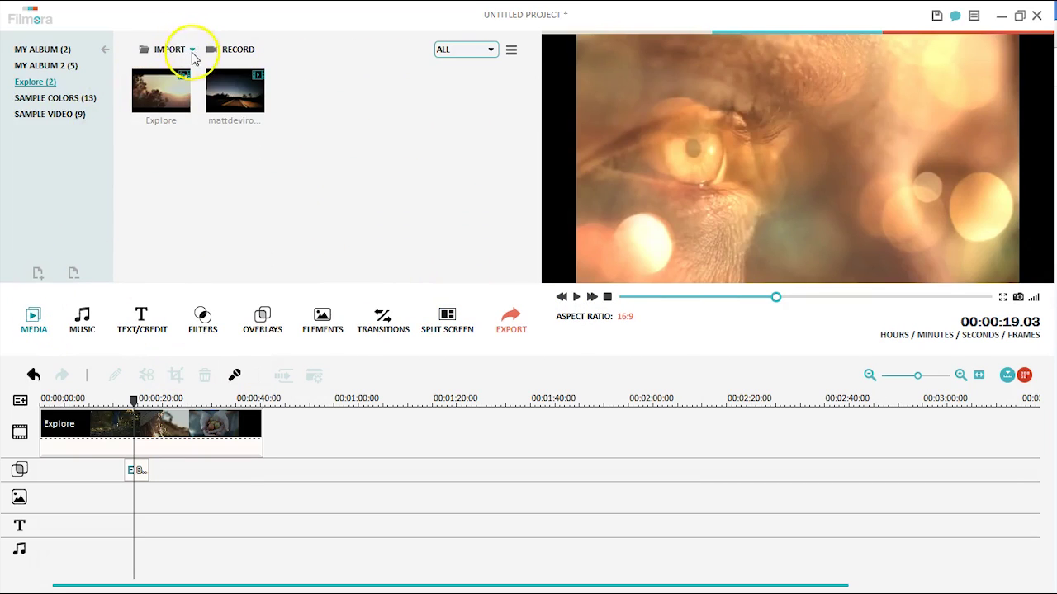
left_click(192, 51)
left_click(237, 67)
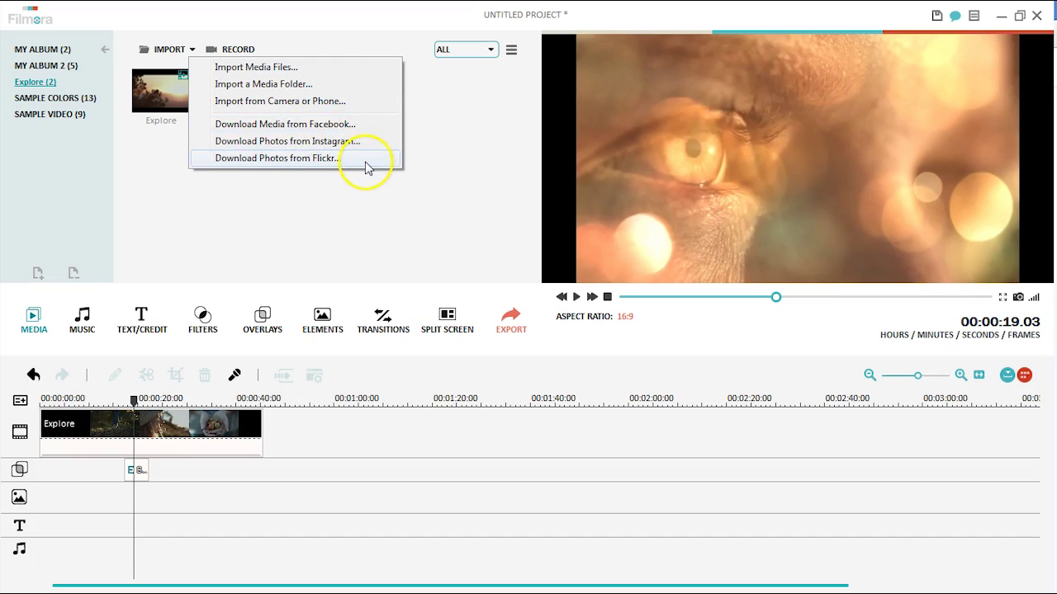
left_click(438, 191)
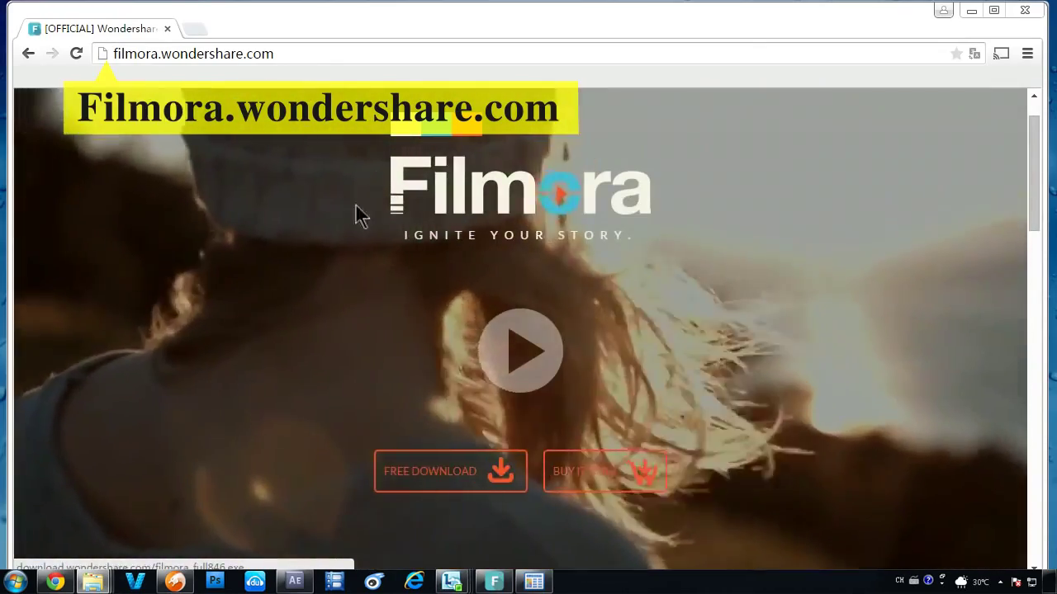
left_click(464, 483)
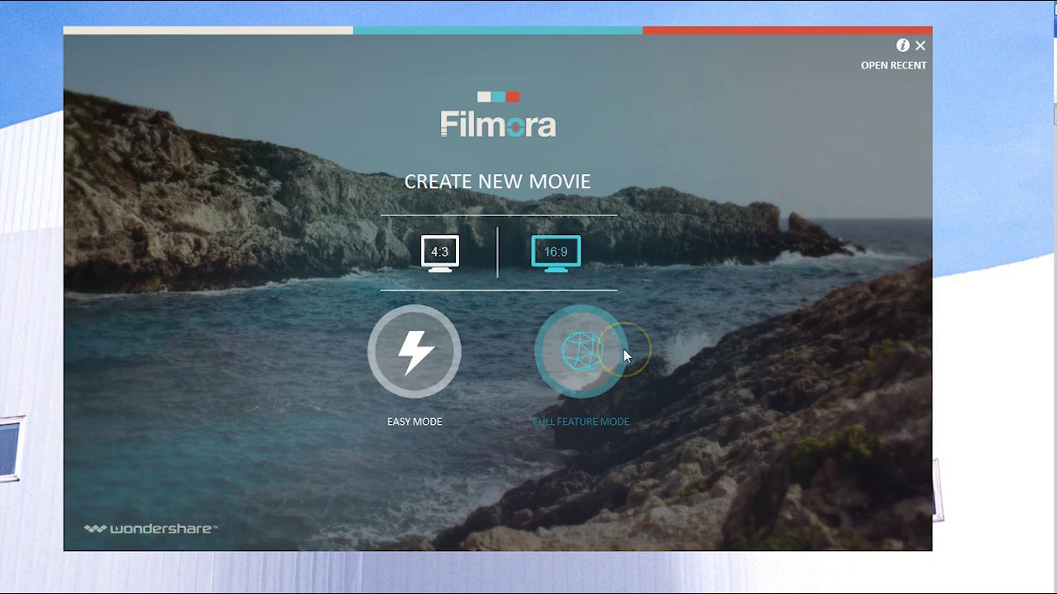
Step: Create a new 16:9 project in Full Feature Mode, after trying Easy Mode, and open the media import dialog
left_click(460, 345)
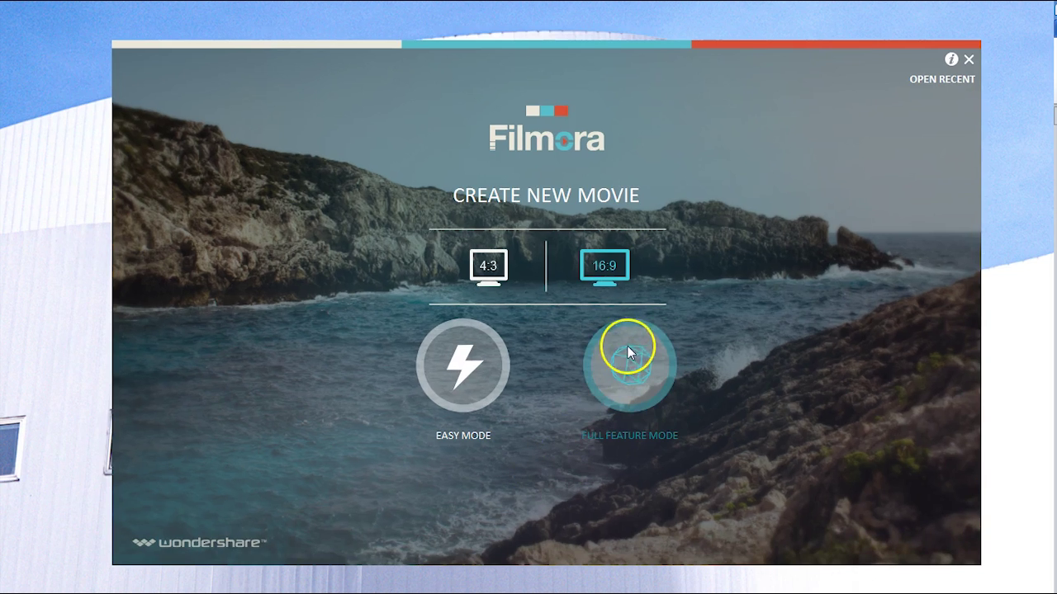
left_click(628, 350)
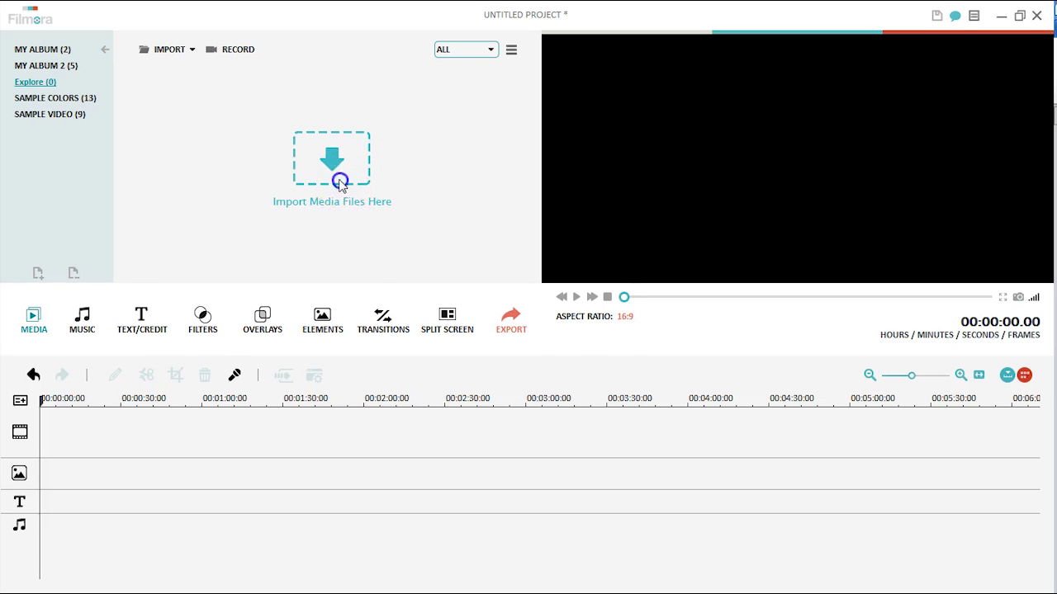
left_click(340, 181)
Step: Import the Explore and drive videos and preview the Explore clip
left_click(367, 264)
left_click(462, 264, "ctrl")
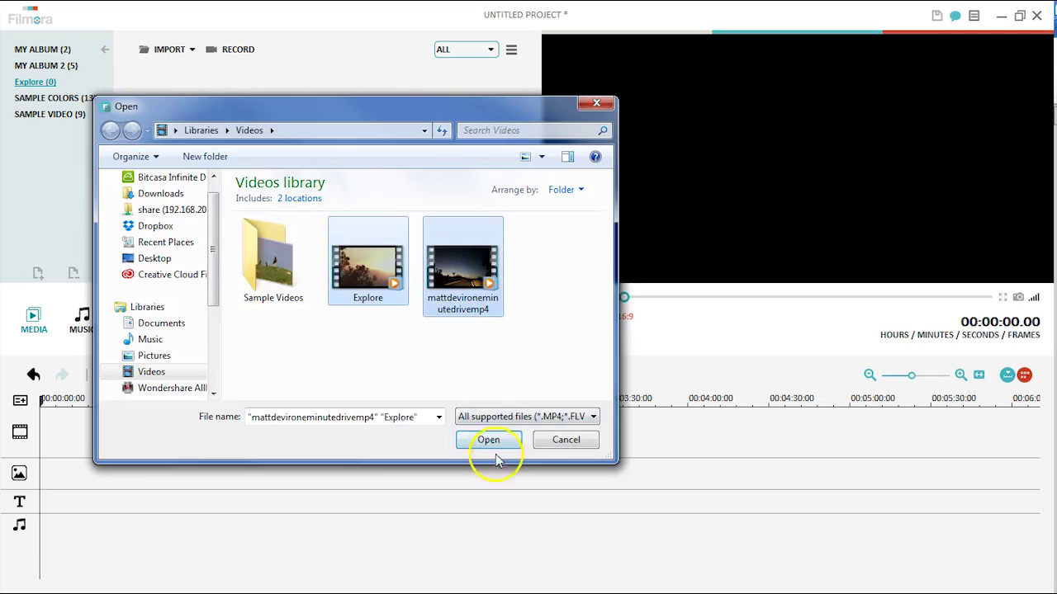
left_click(487, 440)
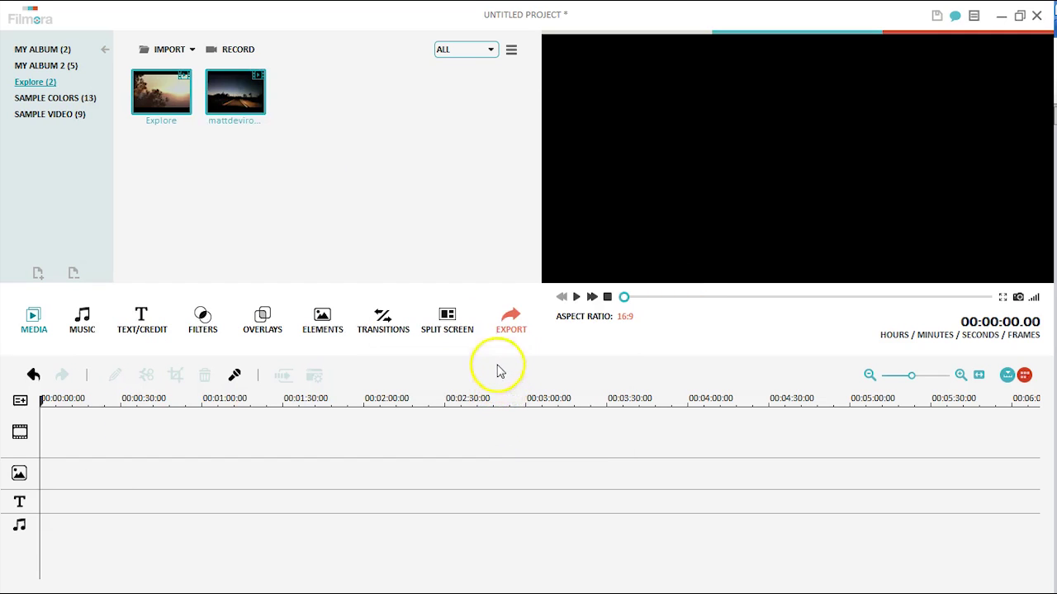
double_click(166, 94)
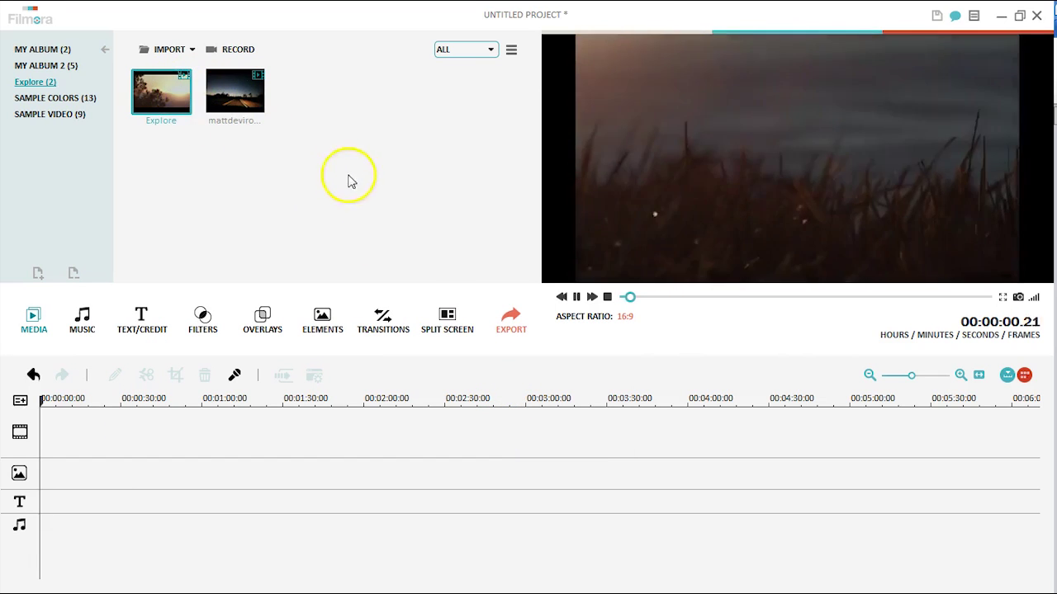
left_click(580, 296)
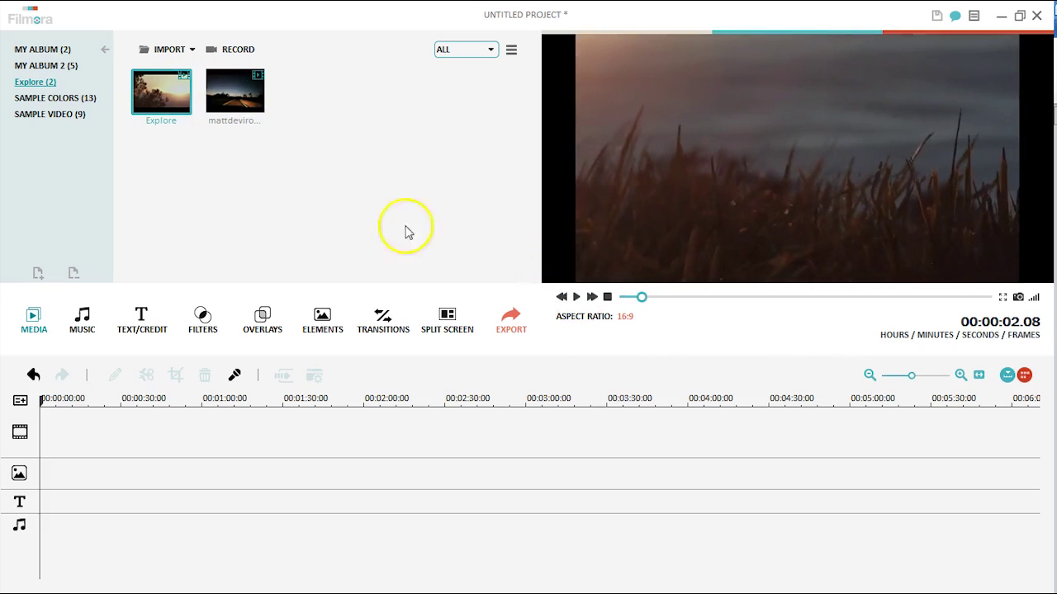
Step: Place both videos on the timeline and split the Explore clip at about 14 seconds
mouse_move(232, 94)
left_click_drag(232, 93, 200, 421)
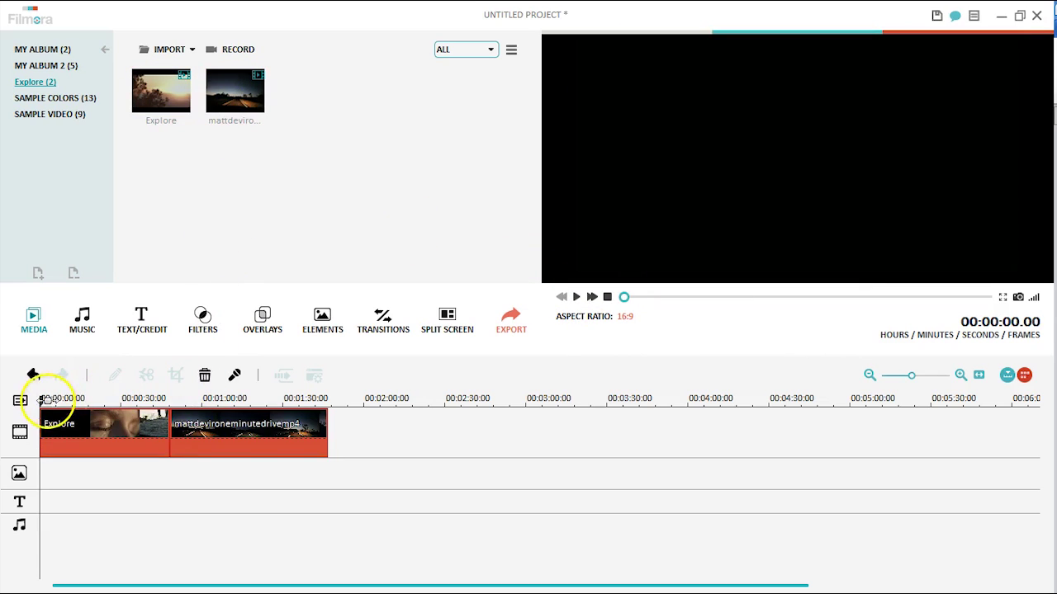
left_click_drag(46, 399, 80, 399)
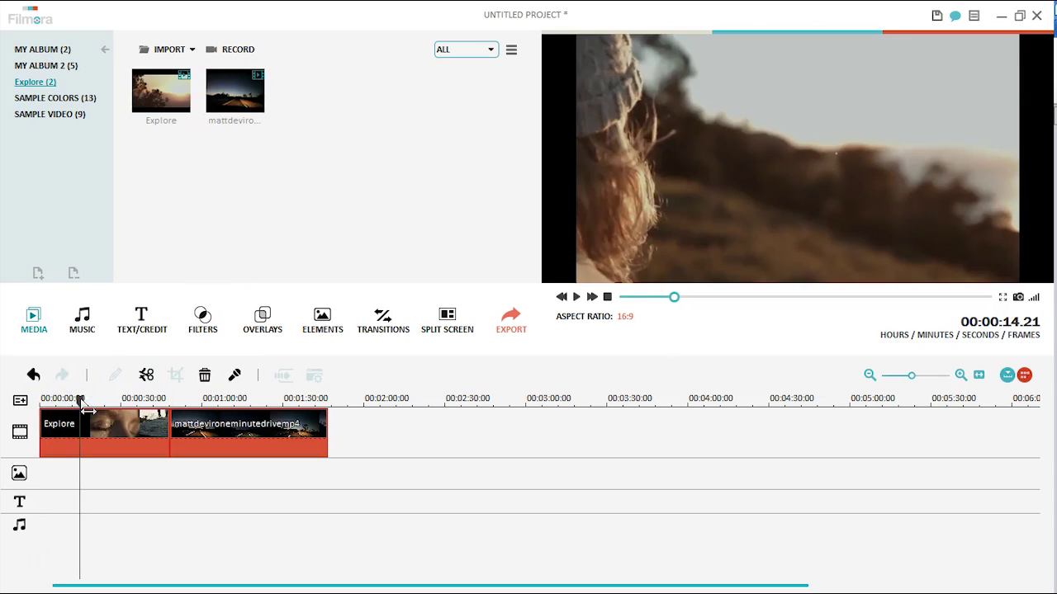
left_click(143, 382)
left_click(130, 420)
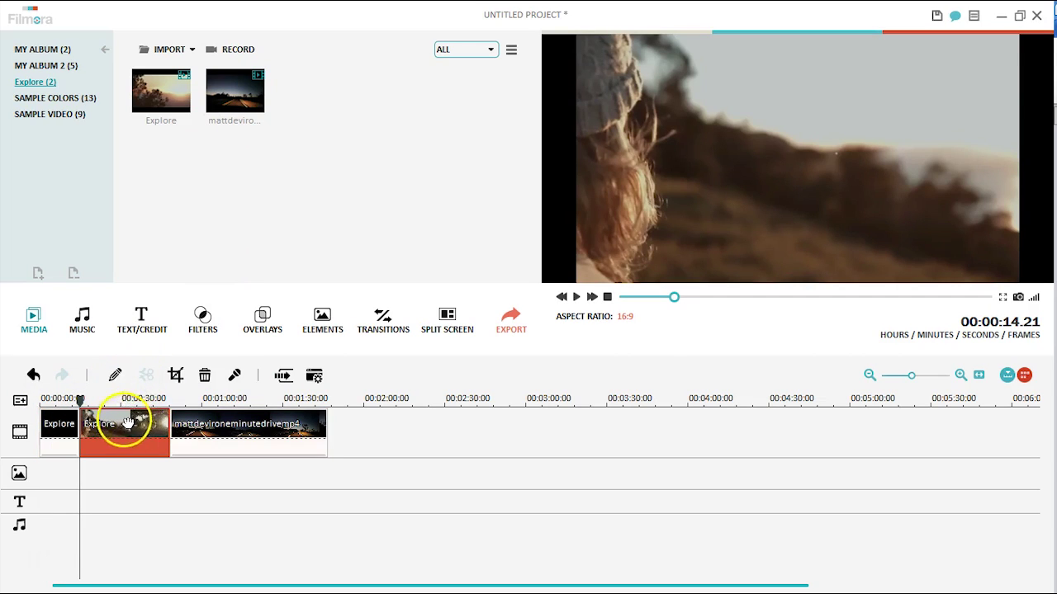
Step: Trim the end of the second Explore part and open its clip settings
left_click(147, 418)
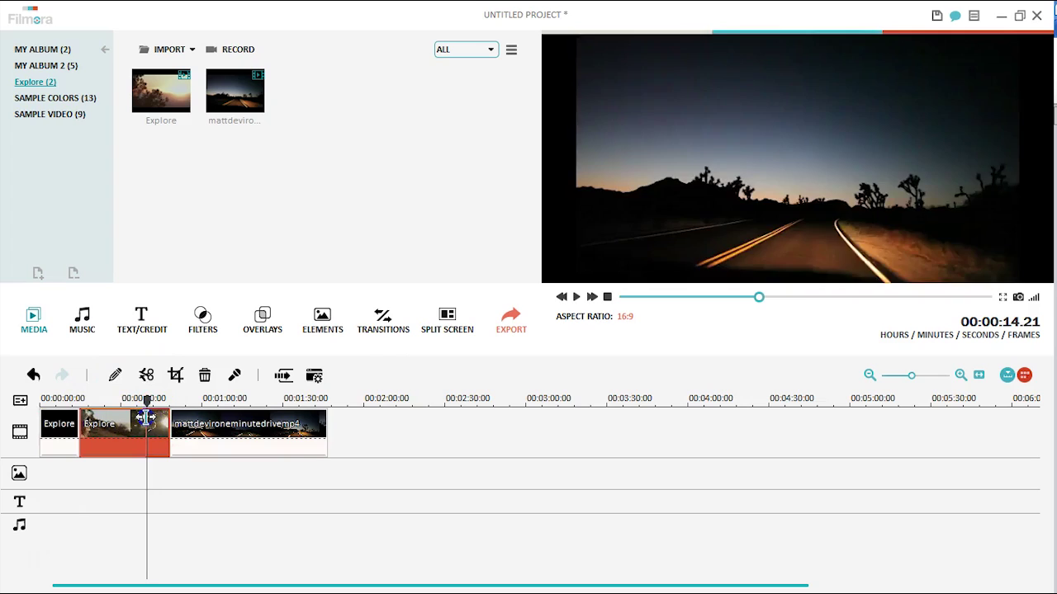
left_click_drag(144, 420, 137, 421)
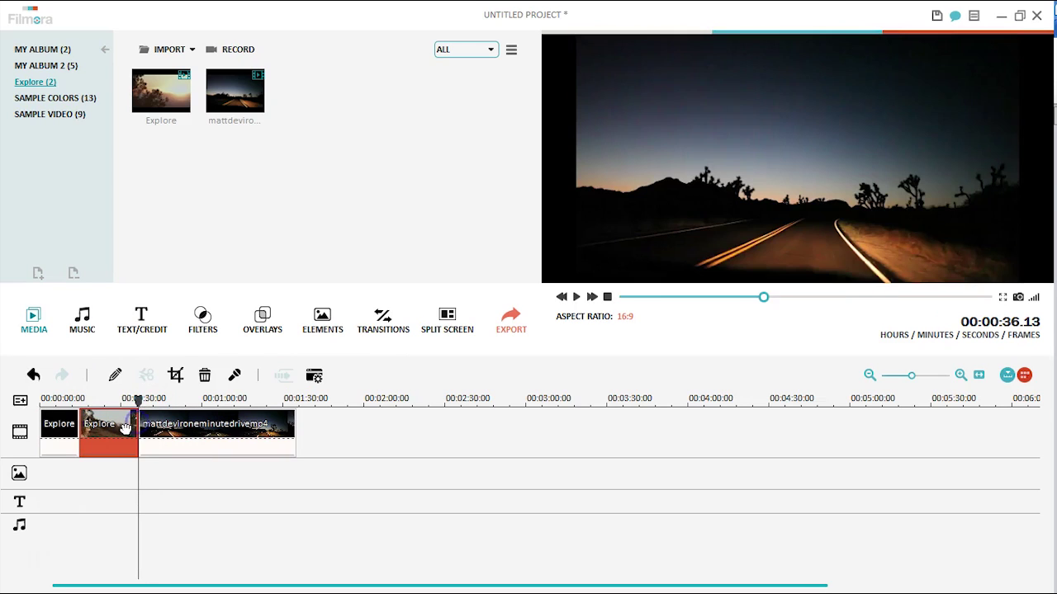
left_click(124, 405)
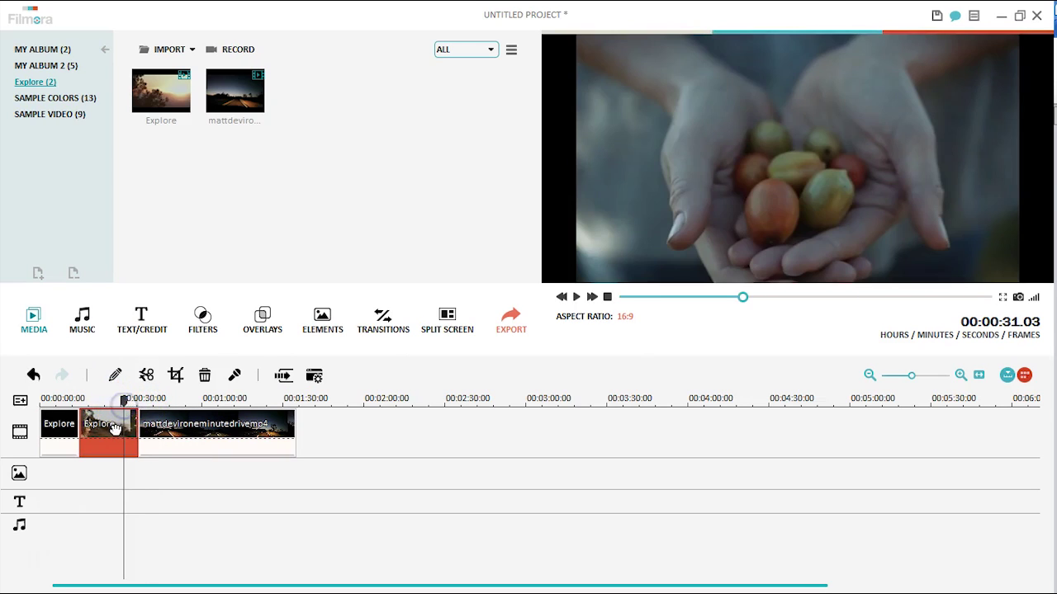
double_click(113, 428)
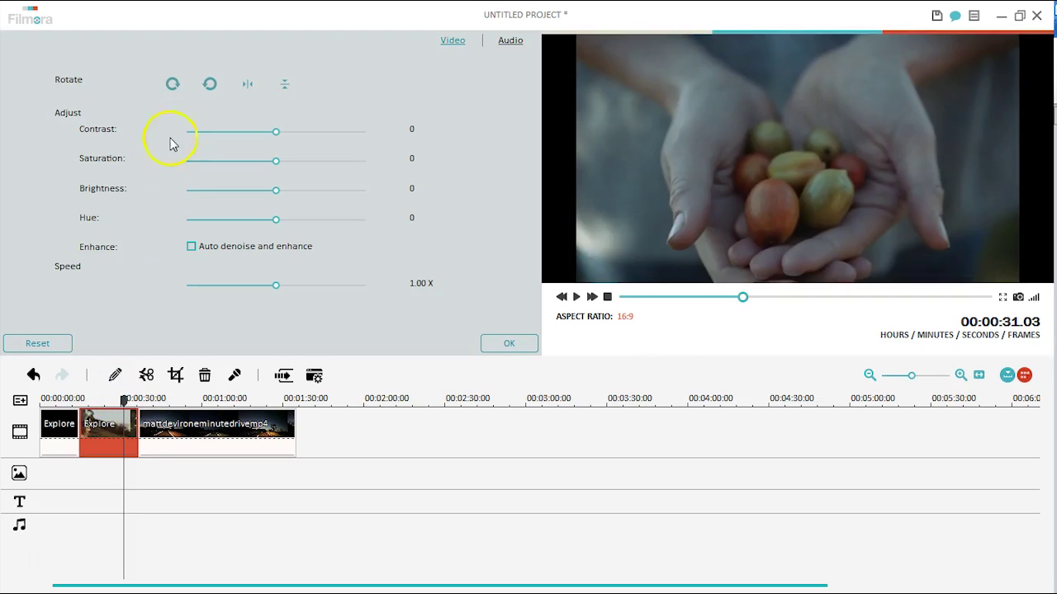
Step: Give the second Explore clip saturation 12 and hue 11, leaving rotation unchanged, and confirm
left_click(209, 84)
left_click(174, 84)
left_click(500, 344)
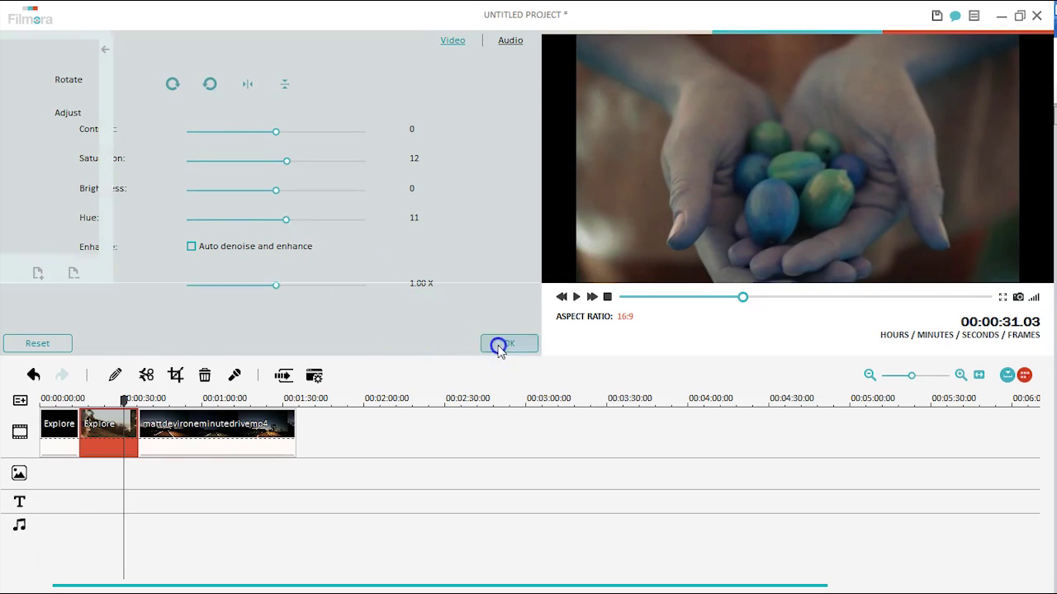
left_click(80, 500)
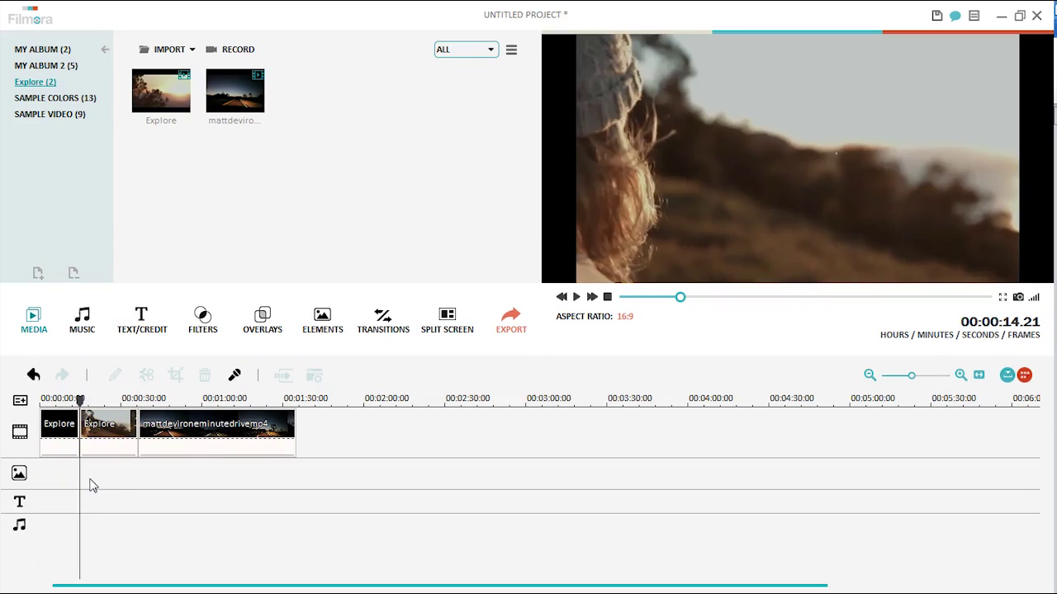
Step: Drag the I like song from the music library onto the music track at about 14 seconds
left_click(82, 318)
left_click(182, 145)
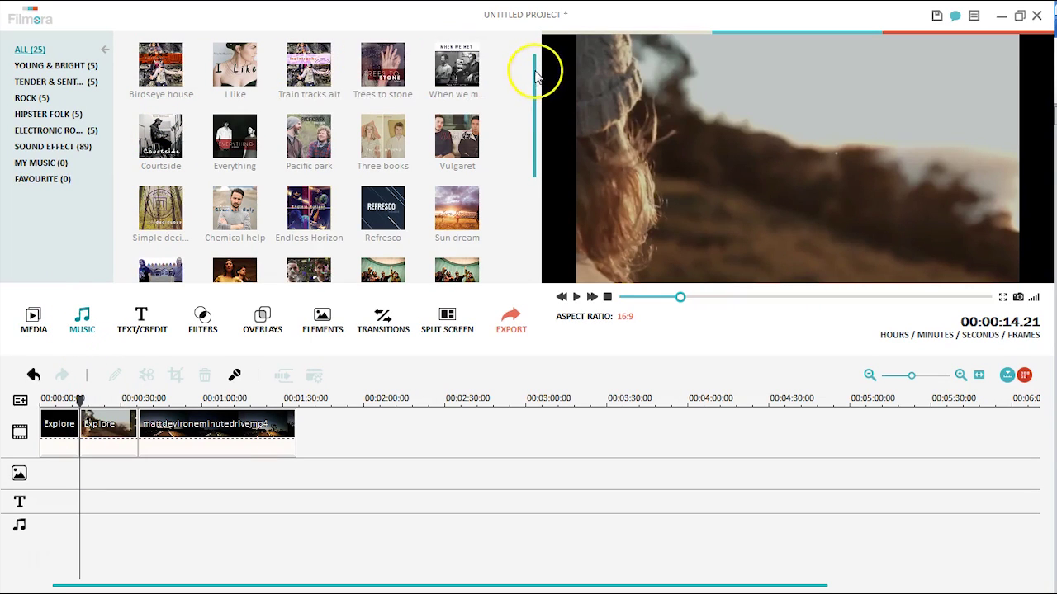
mouse_move(535, 74)
left_mouse_down()
mouse_move(536, 146)
mouse_move(537, 72)
left_mouse_up()
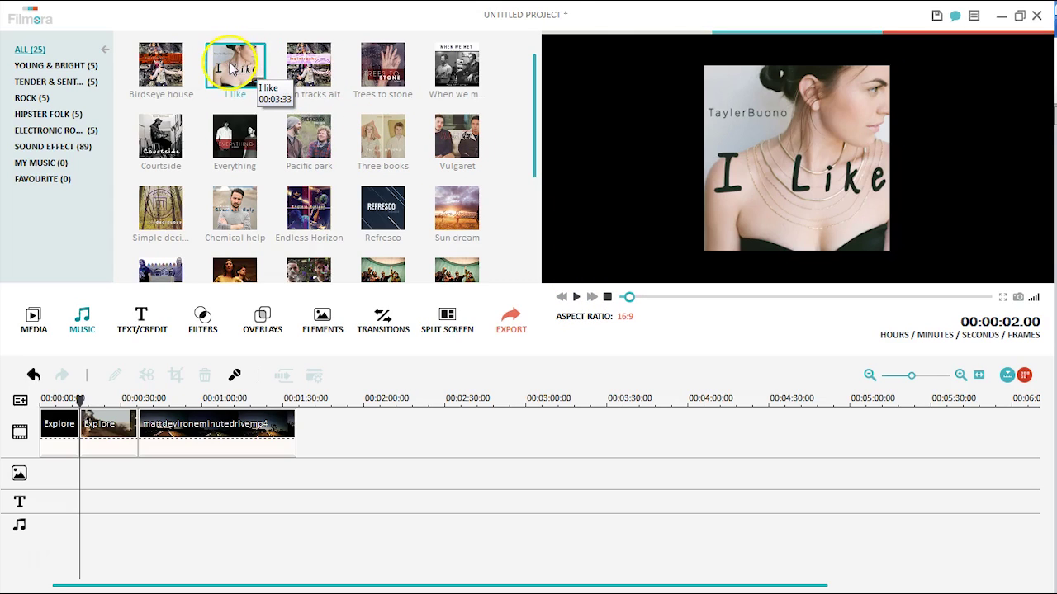
left_click_drag(234, 70, 86, 472)
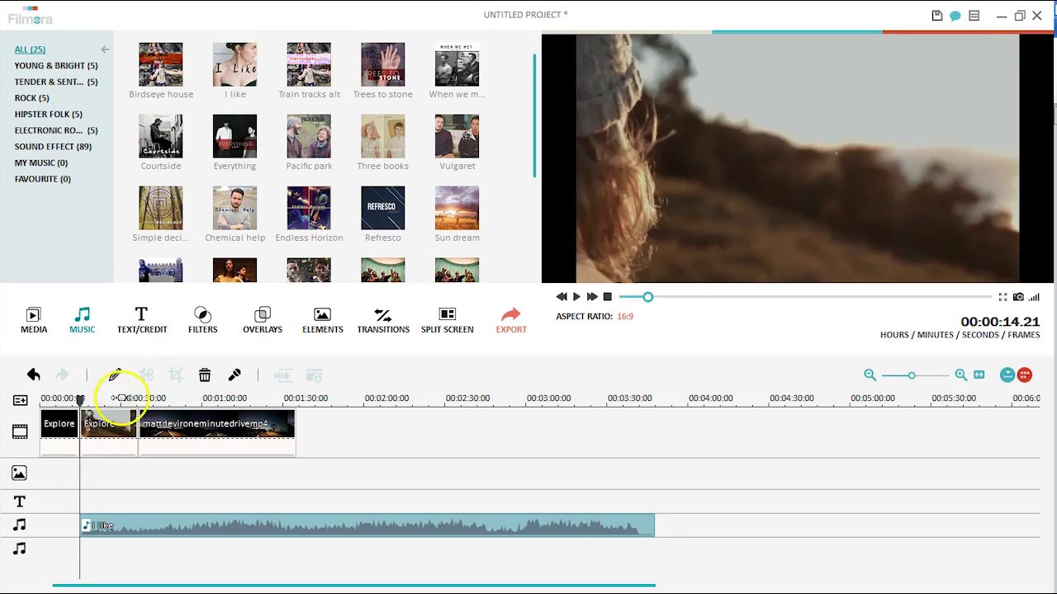
Step: Preview the Wreath Lower 3rd title template
left_click(142, 320)
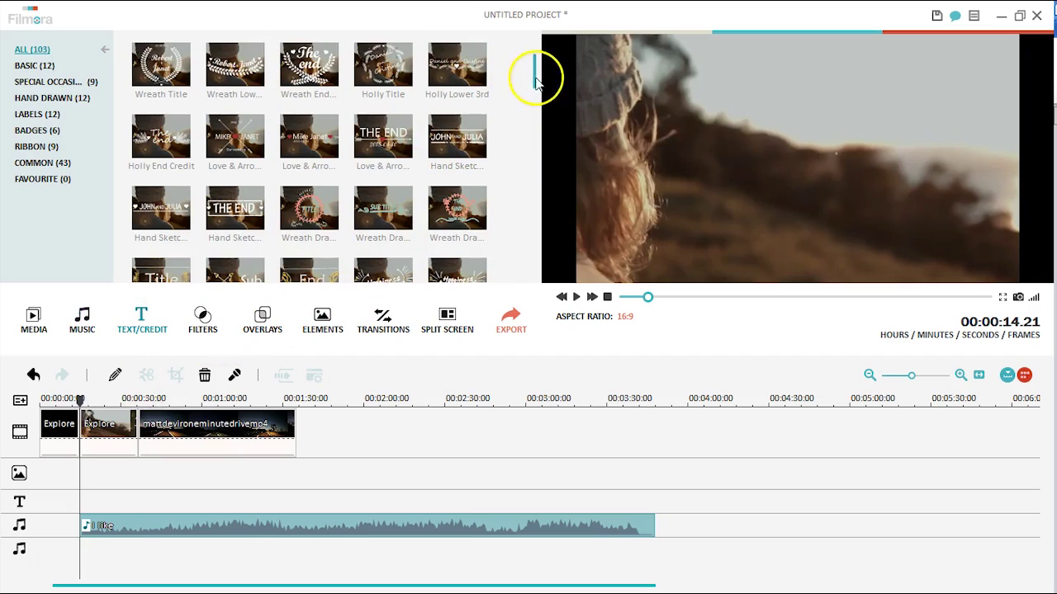
left_click(255, 80)
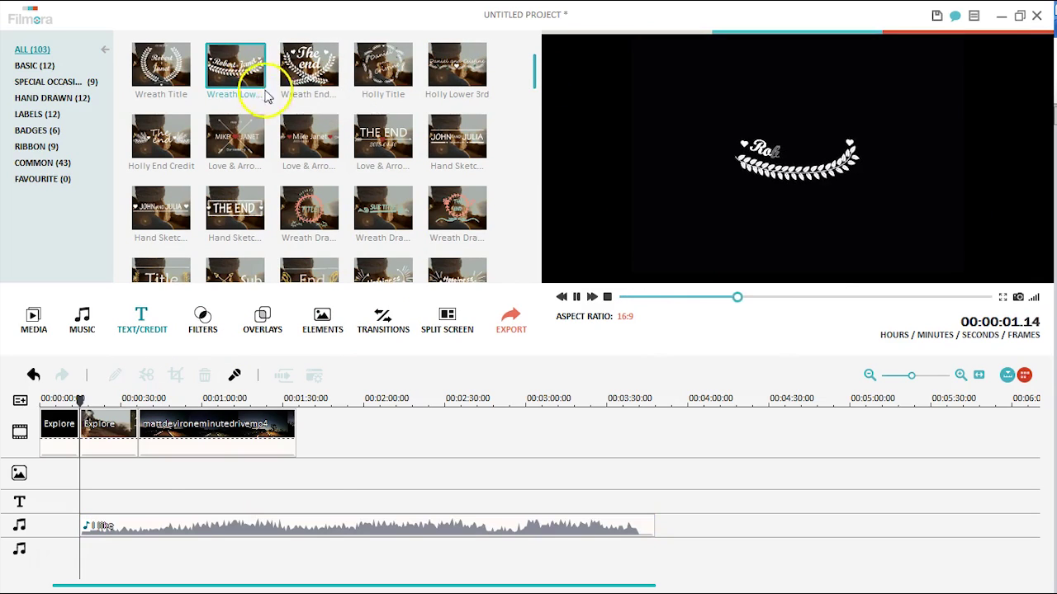
left_click(577, 296)
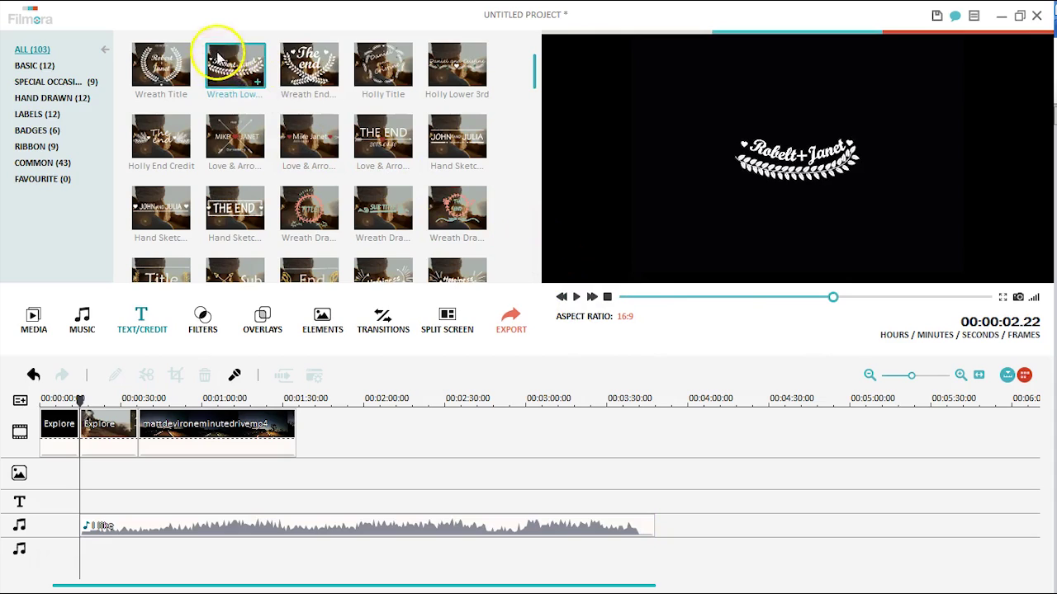
scroll(166, 206, "down", 1)
left_click(132, 334)
Step: Place the Wreath Lower 3rd title on the text track at about 14 seconds and play it
left_click(97, 472)
left_click_drag(83, 479, 78, 471)
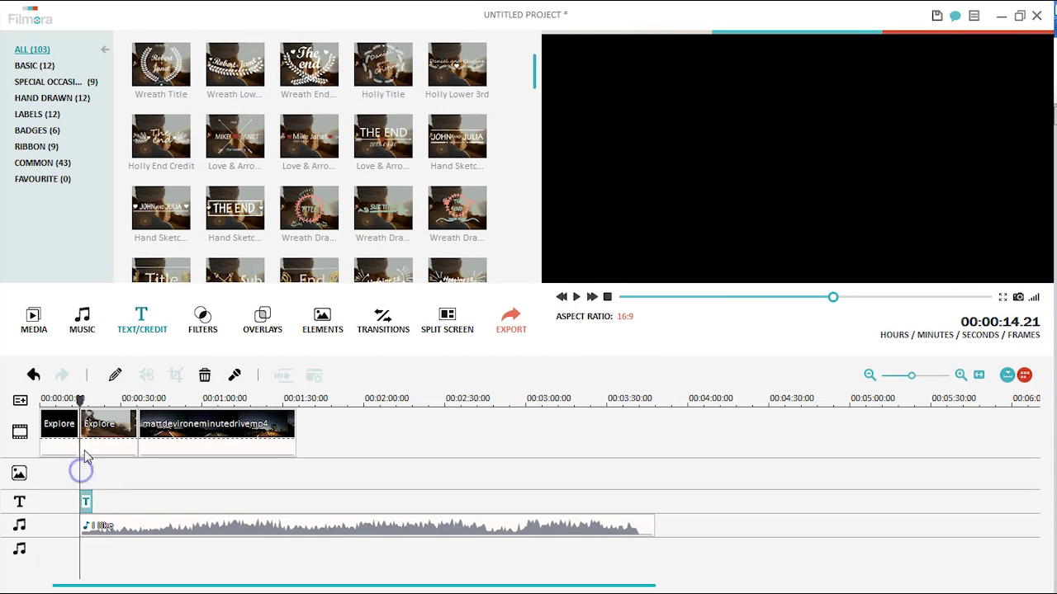
left_click(576, 298)
left_click(577, 297)
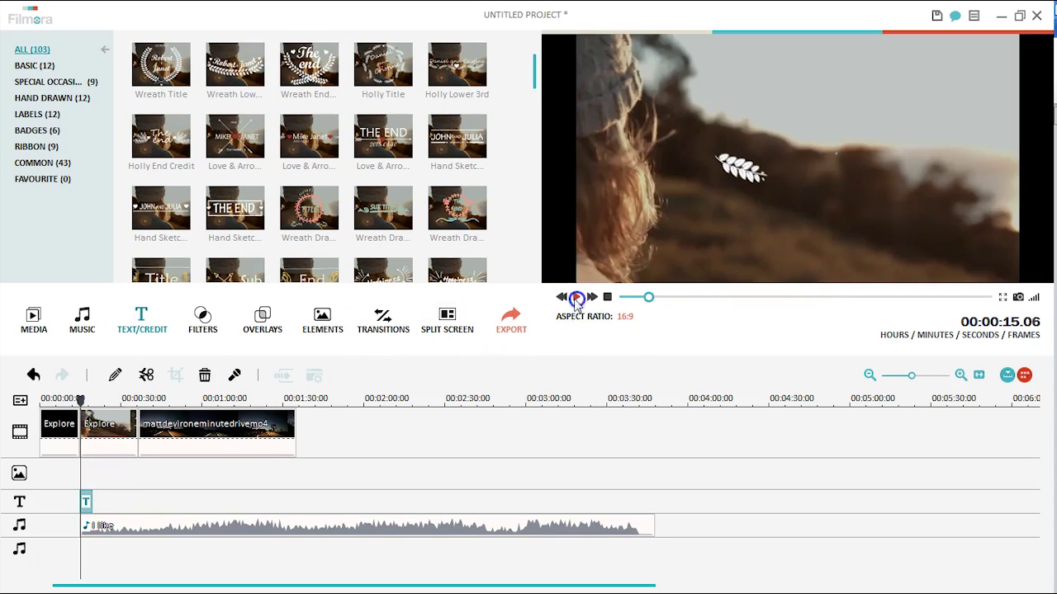
Step: Nudge the title slightly up and right in the preview, confirm, and play to check
double_click(90, 502)
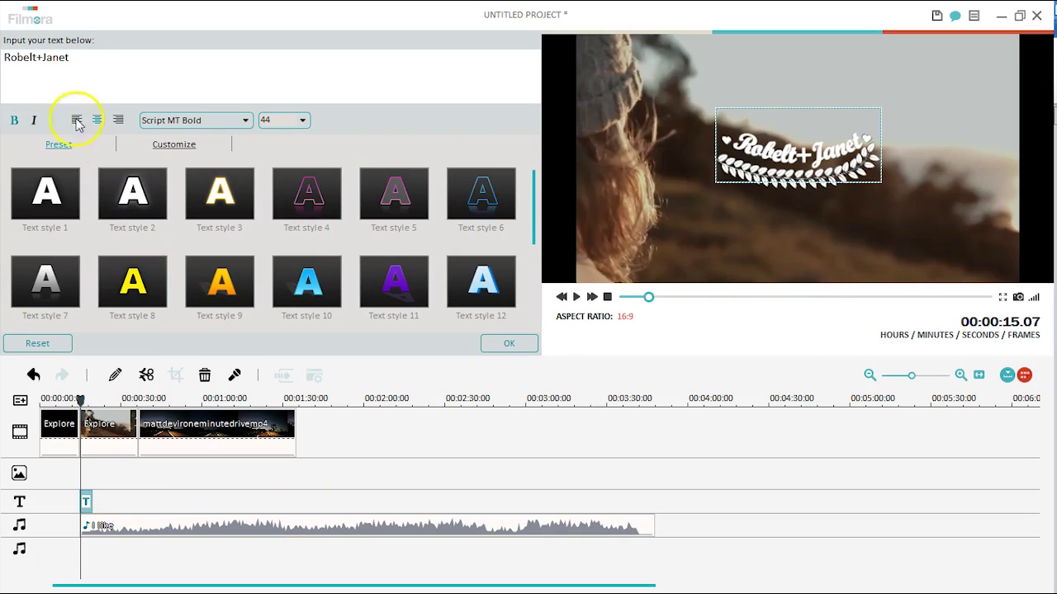
mouse_move(760, 111)
left_mouse_down()
mouse_move(759, 125)
mouse_move(761, 113)
left_mouse_up()
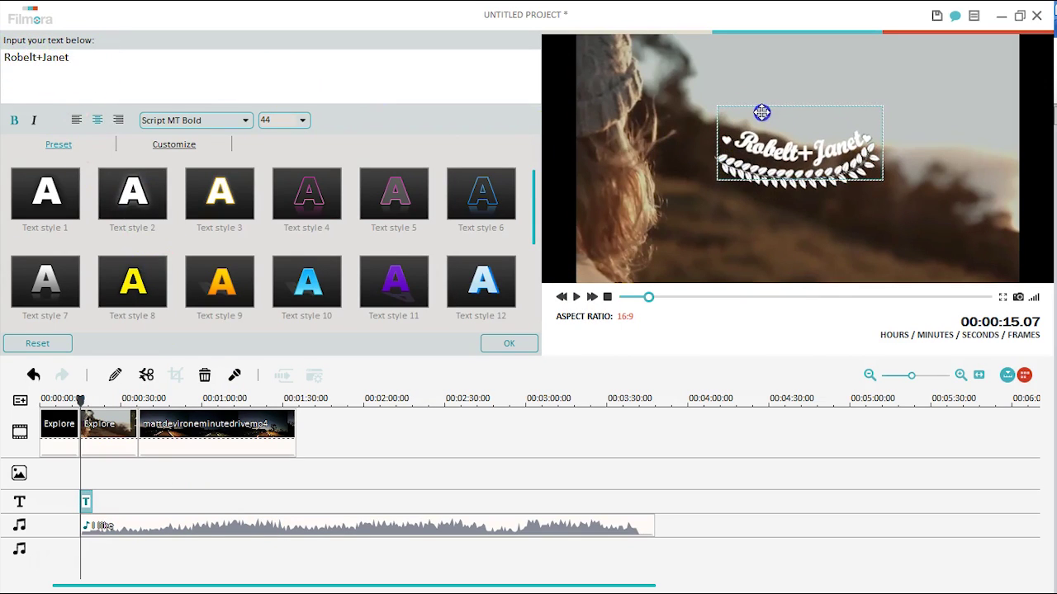
left_click(508, 346)
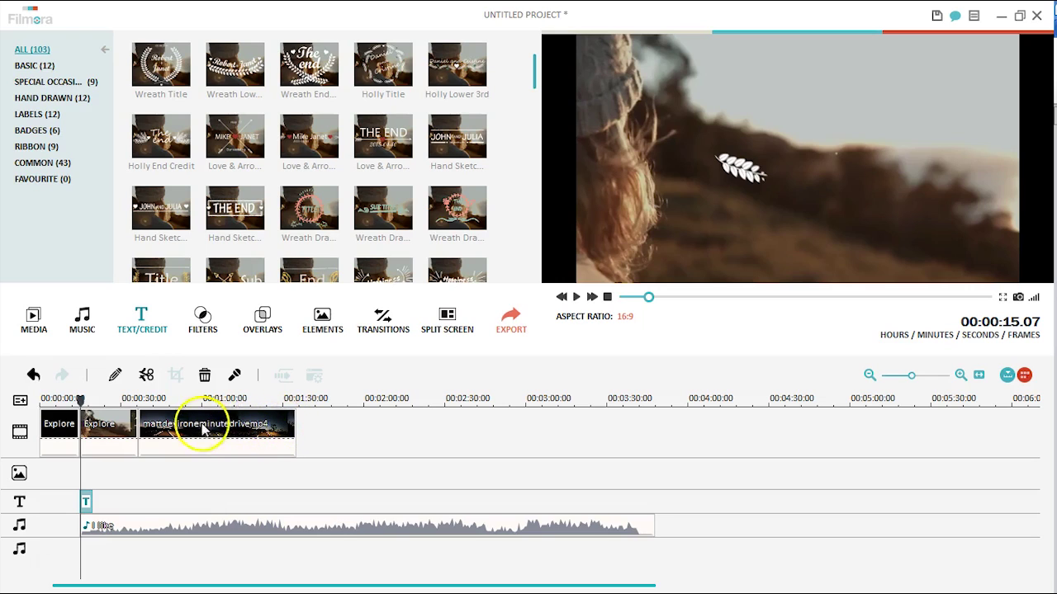
left_click(576, 297)
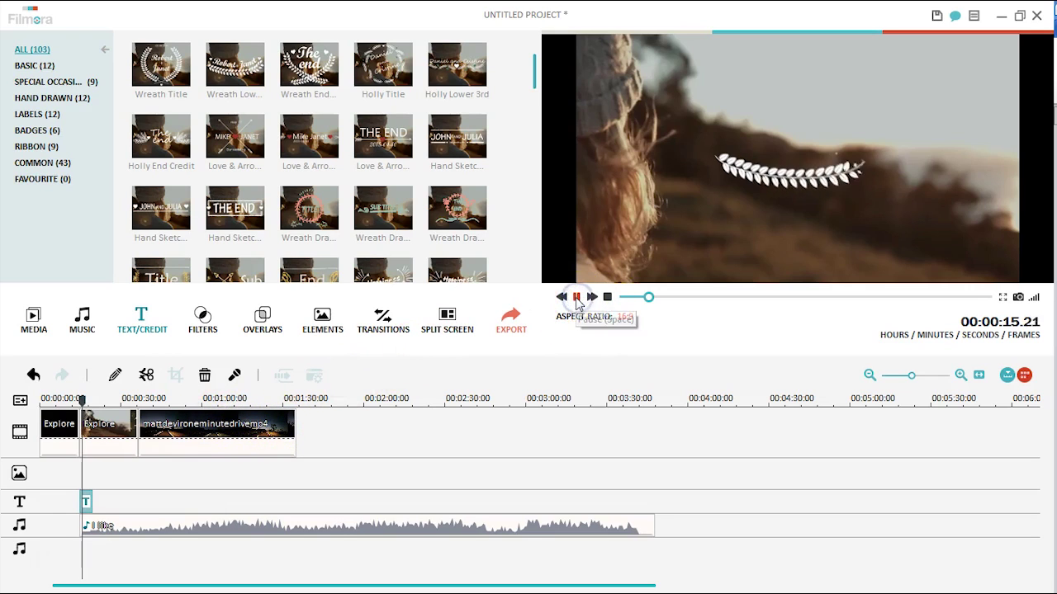
left_click(577, 297)
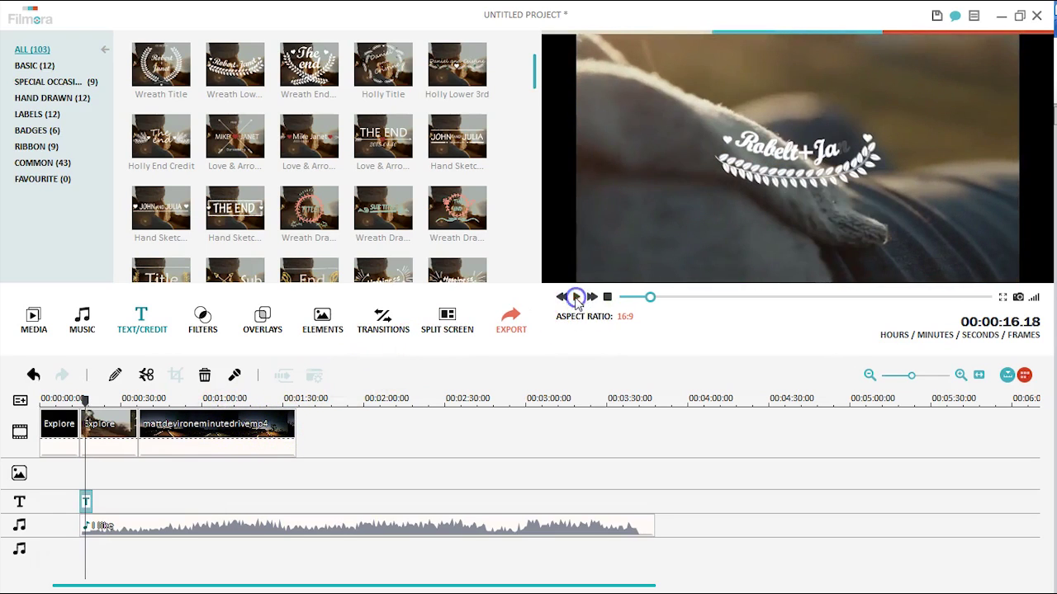
left_click(190, 324)
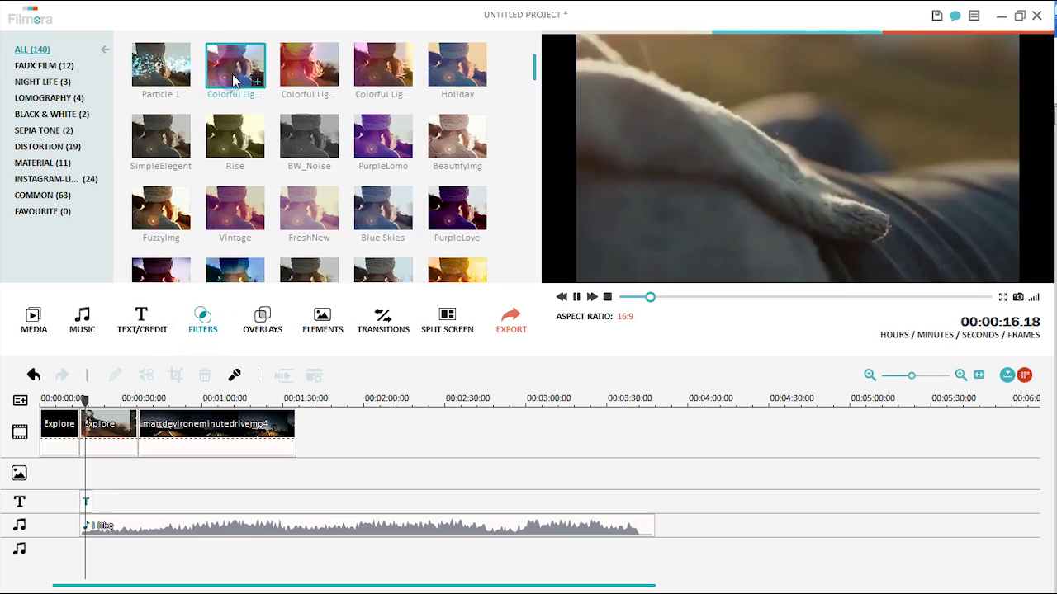
Step: Apply Colorful Light Leaks 3 at the playhead with alpha 40 and play to check
left_click(310, 66)
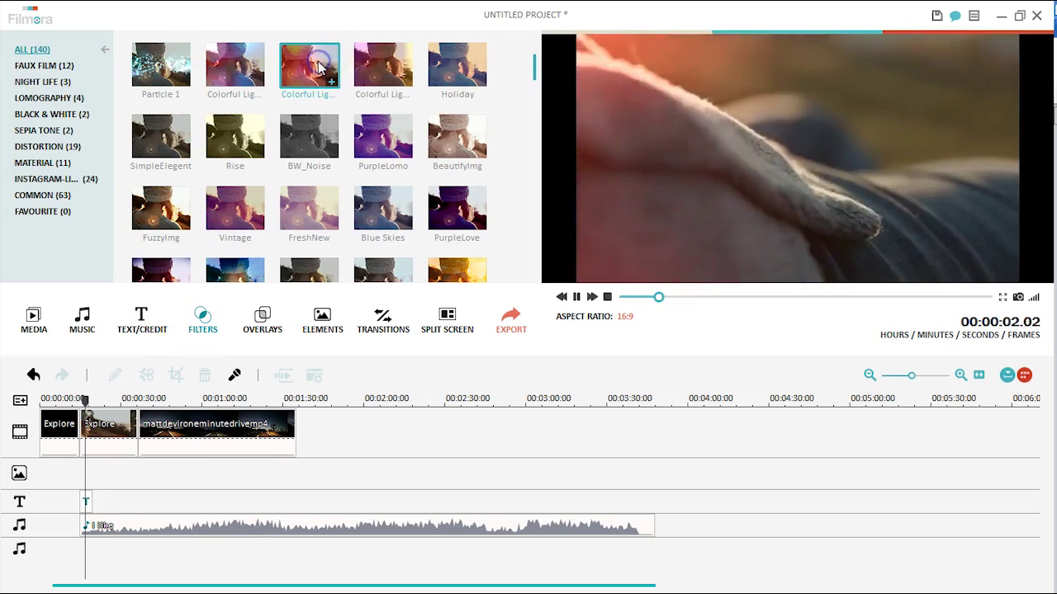
left_click_drag(300, 70, 83, 468)
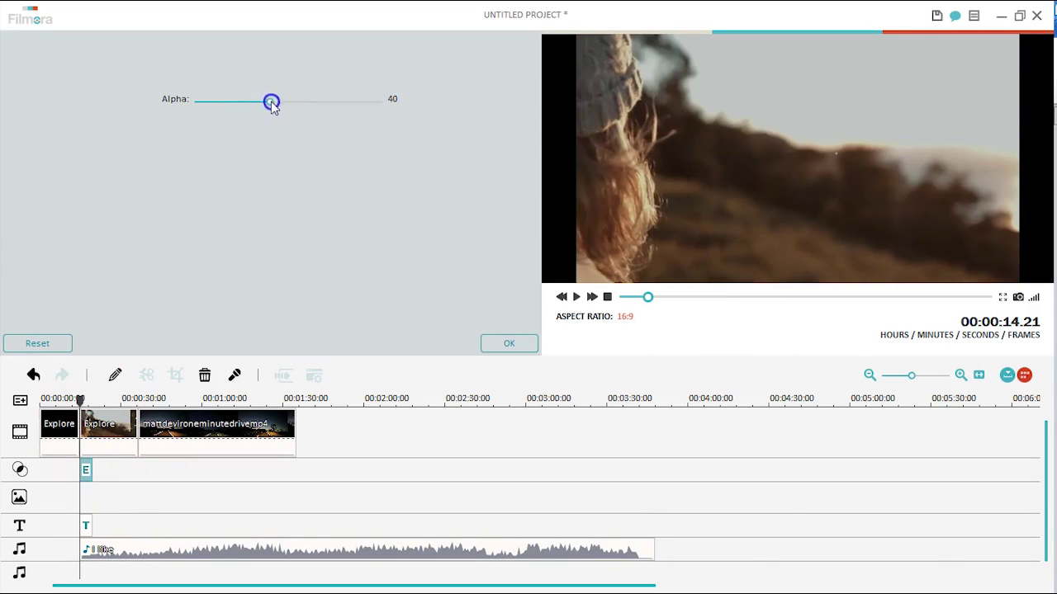
left_click(519, 346)
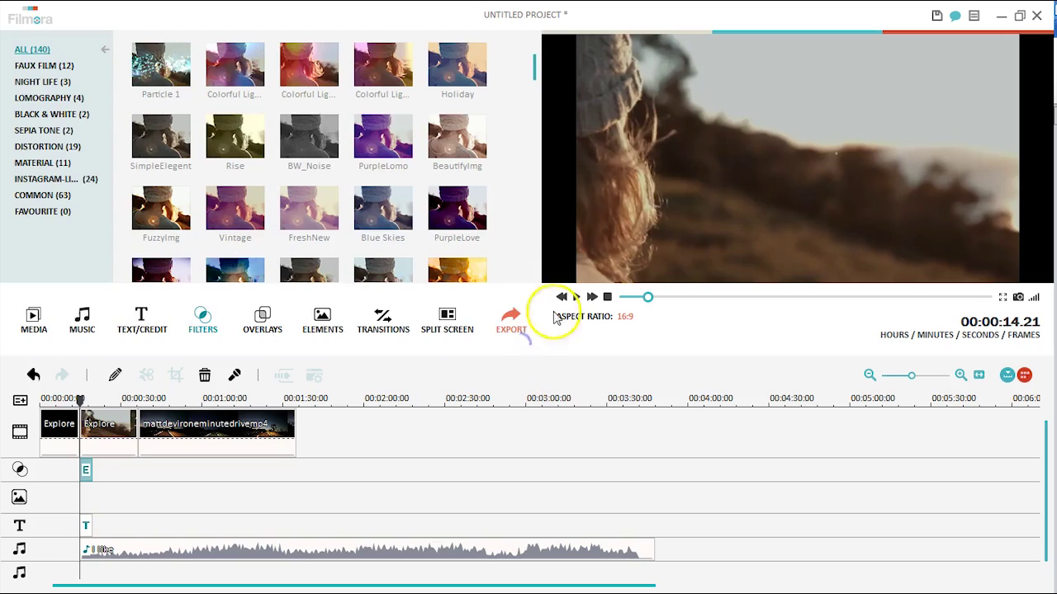
left_click(576, 297)
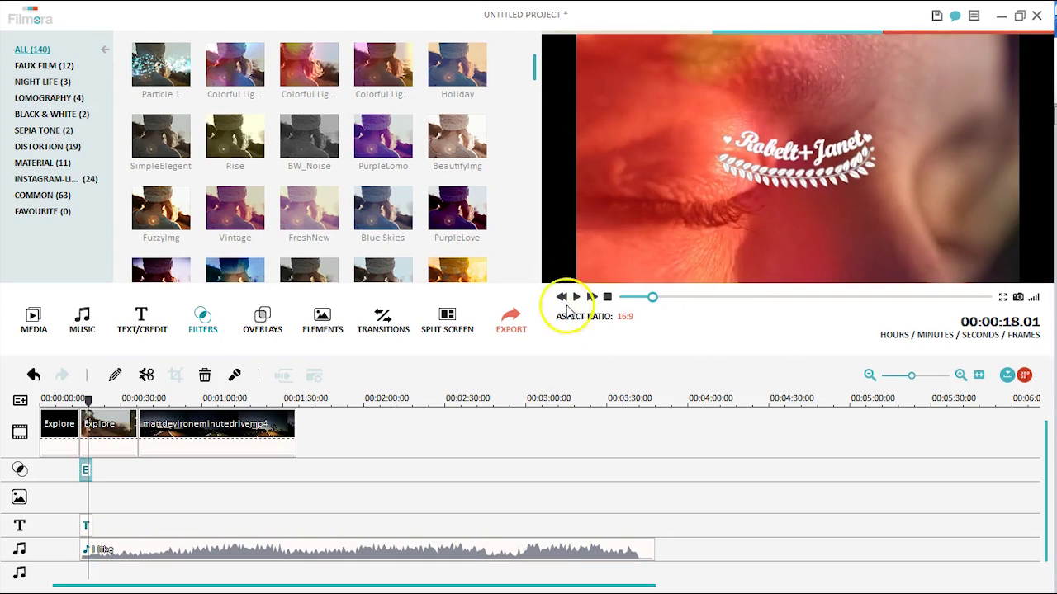
Step: Preview Bokeh 1, another Bokeh overlay and Light Leaks 4 in the overlays library
left_click(261, 317)
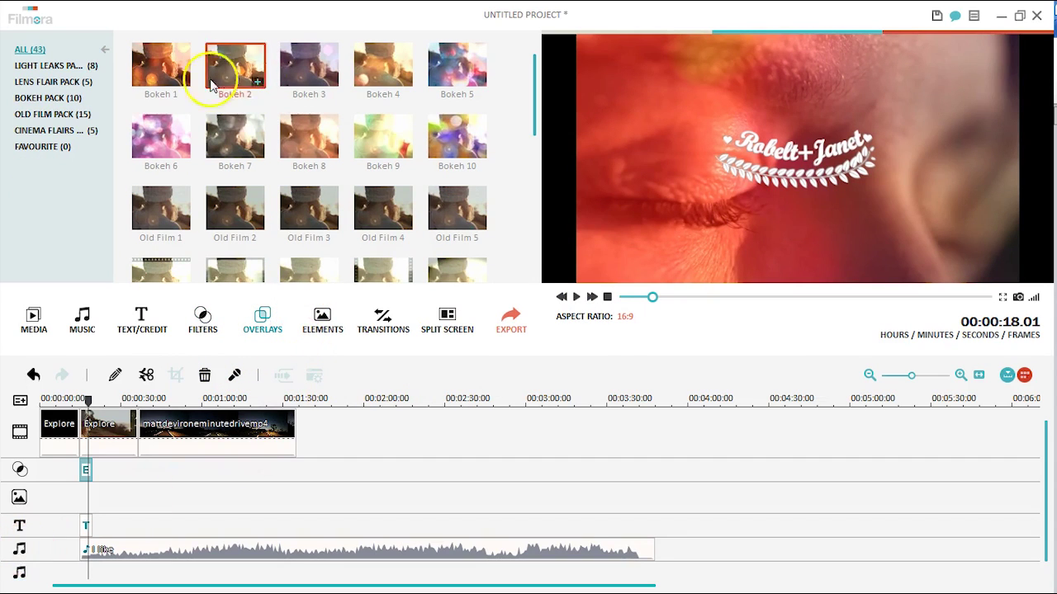
left_click(170, 70)
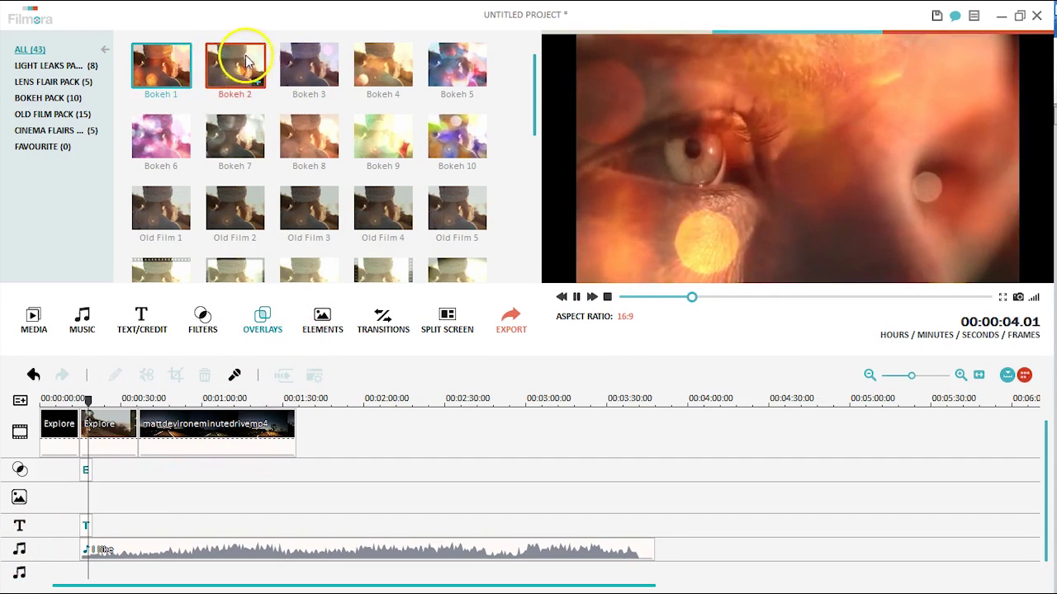
left_click(309, 136)
scroll(530, 139, "down", 1)
left_click_drag(530, 138, 531, 198)
left_click(357, 154)
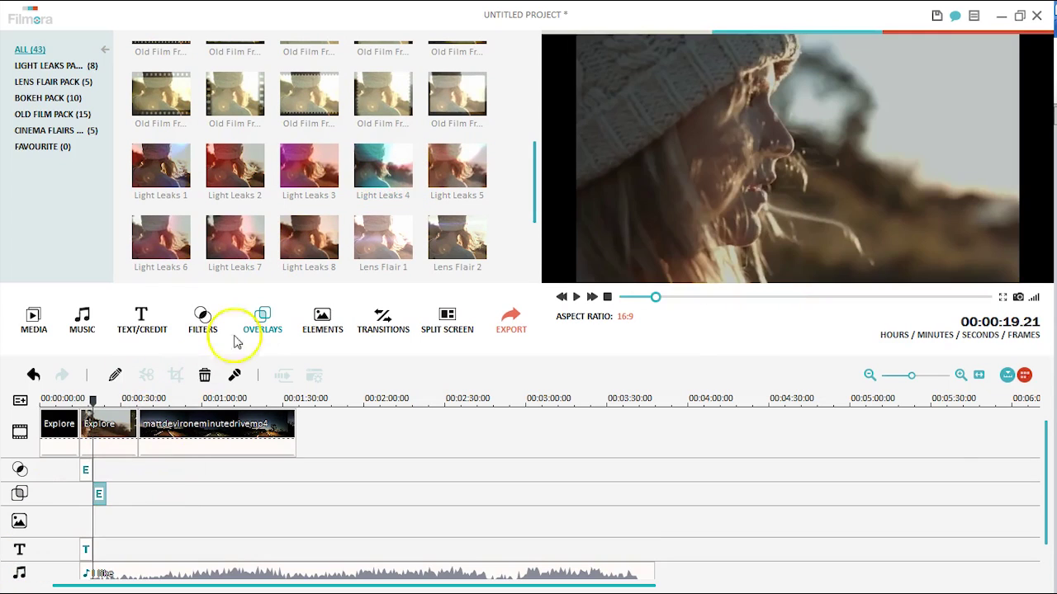
Step: Preview the Heart 1 and Nature FLOWER 1 motion elements
left_click(322, 315)
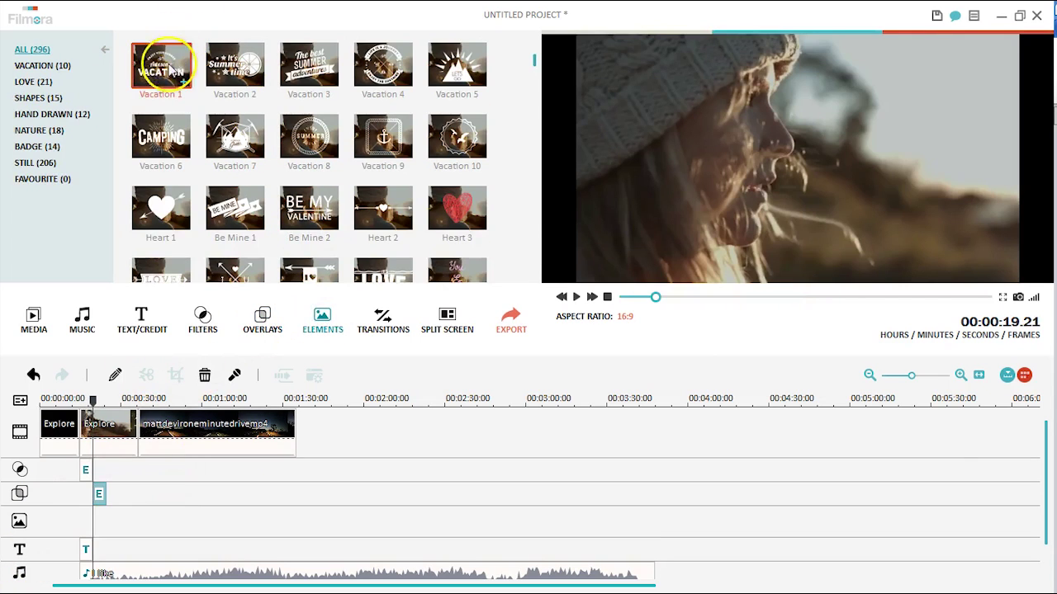
left_click(160, 210)
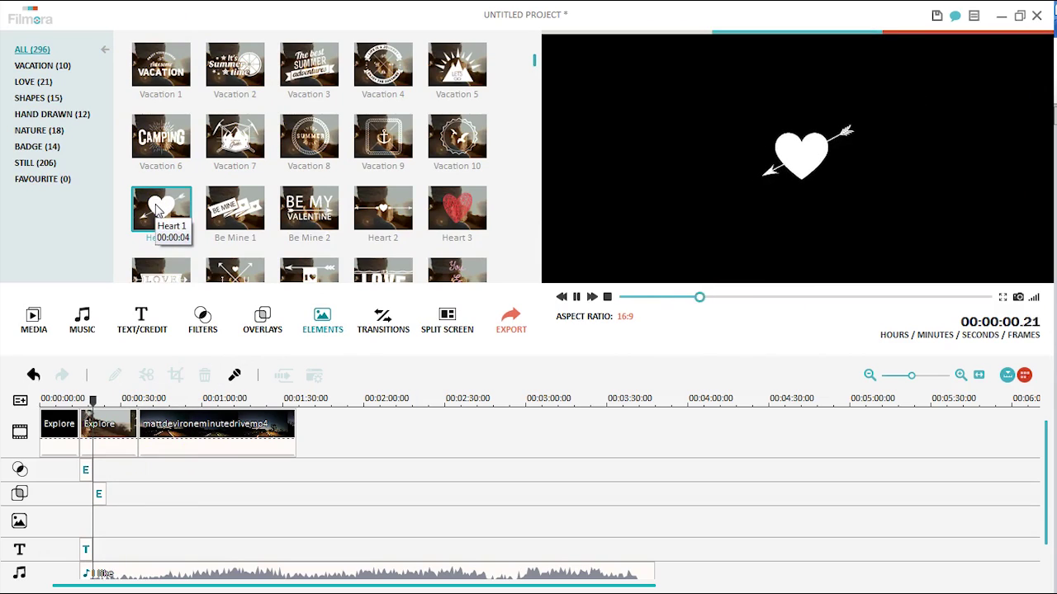
left_click(83, 111)
left_click(50, 131)
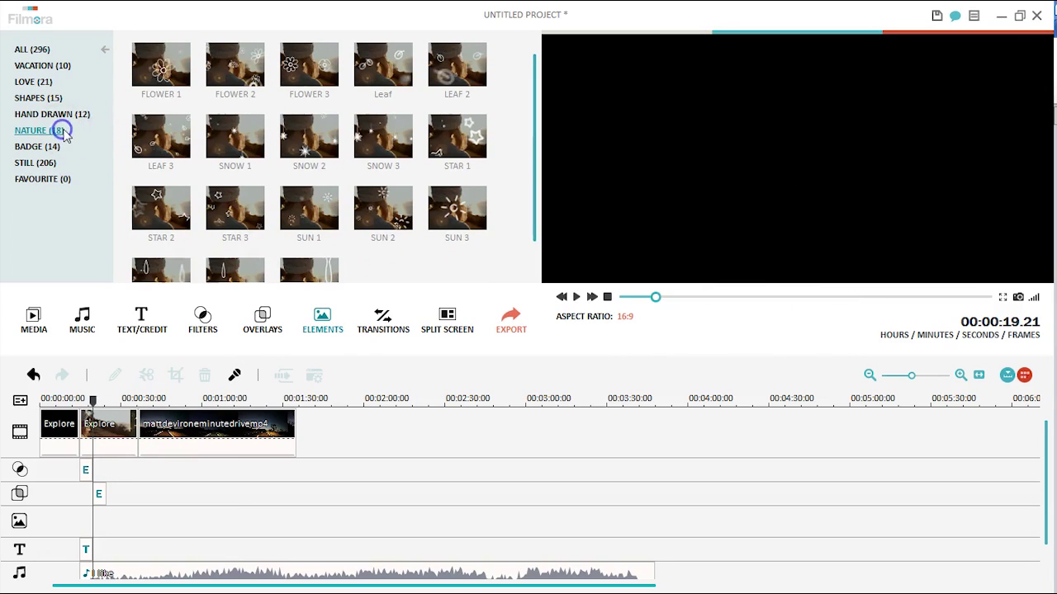
left_click(164, 66)
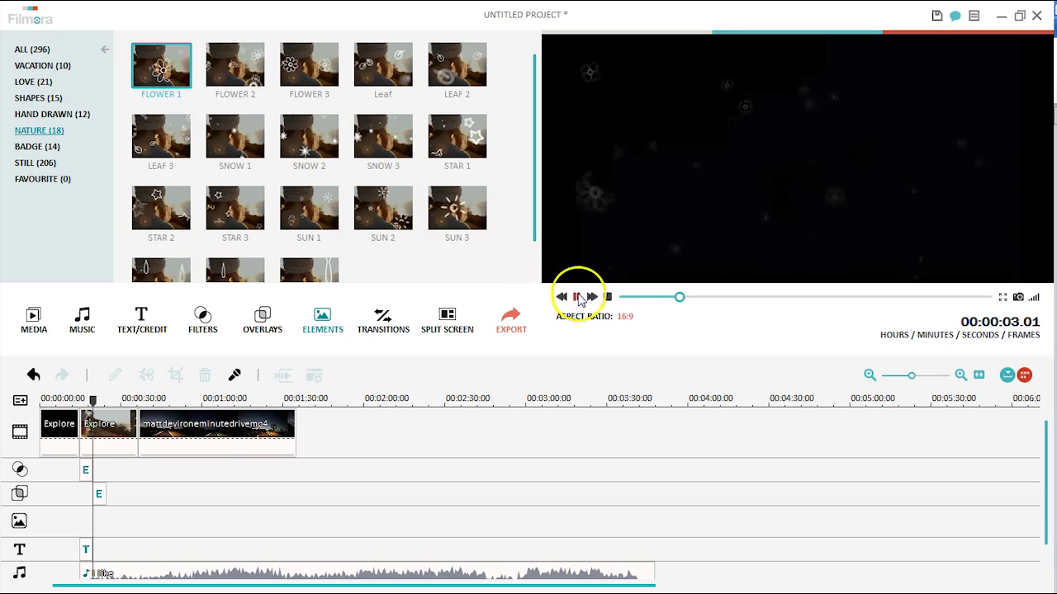
left_click(574, 297)
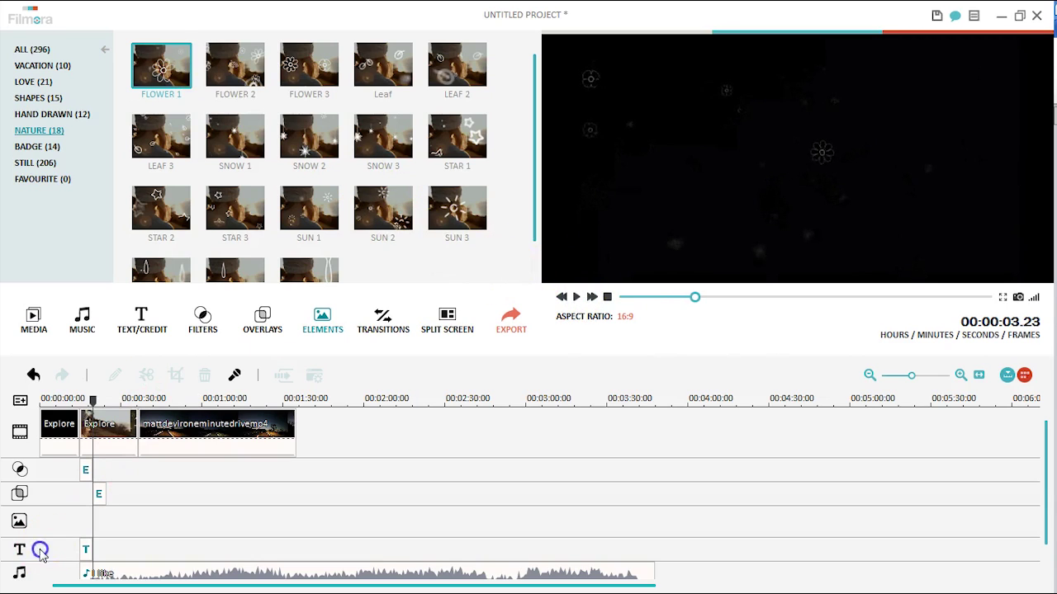
left_click(146, 314)
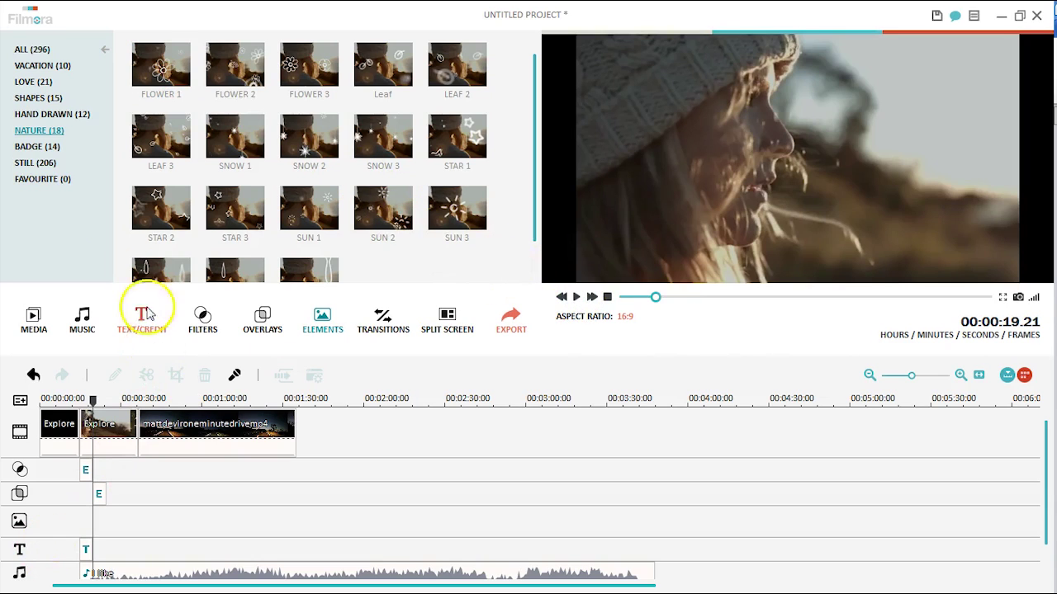
Step: Place the Hand Drawn PLANE 3 element on the elements track near 20 seconds and play it
left_click(39, 113)
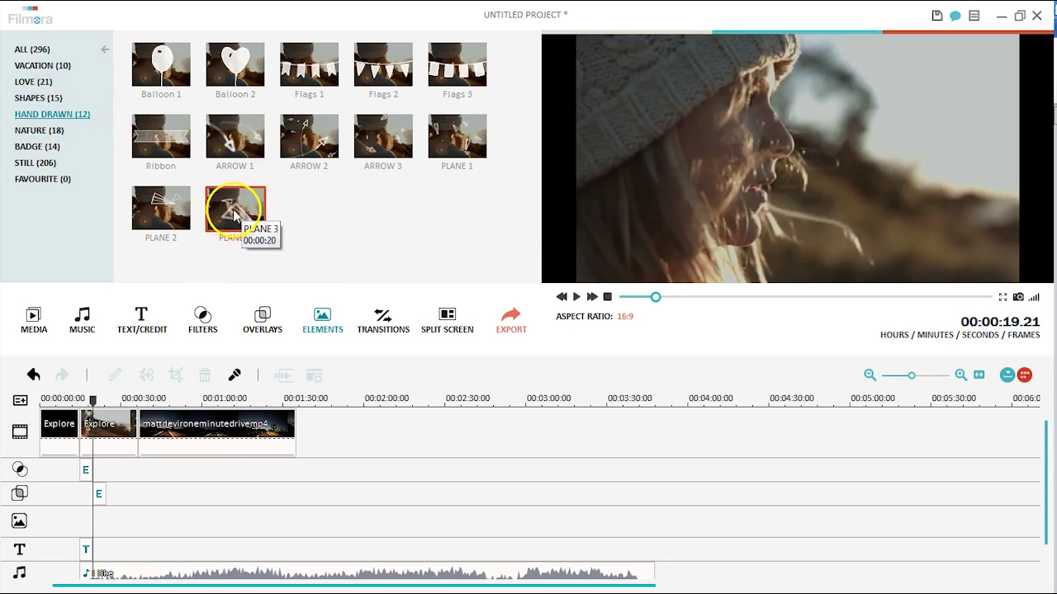
left_click(234, 213)
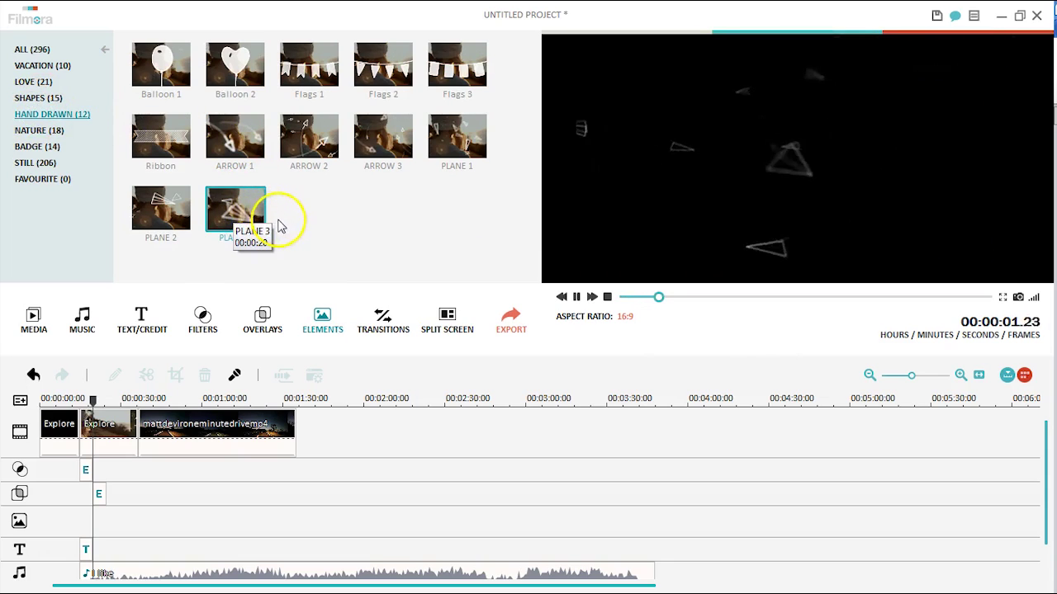
left_click(578, 297)
left_click_drag(217, 215, 107, 499)
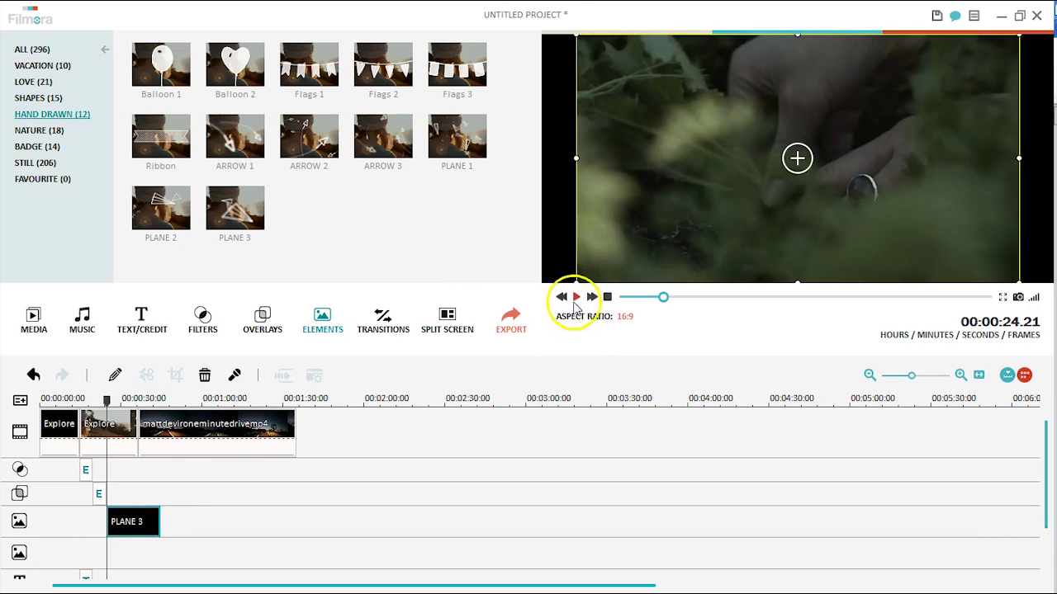
left_click(576, 298)
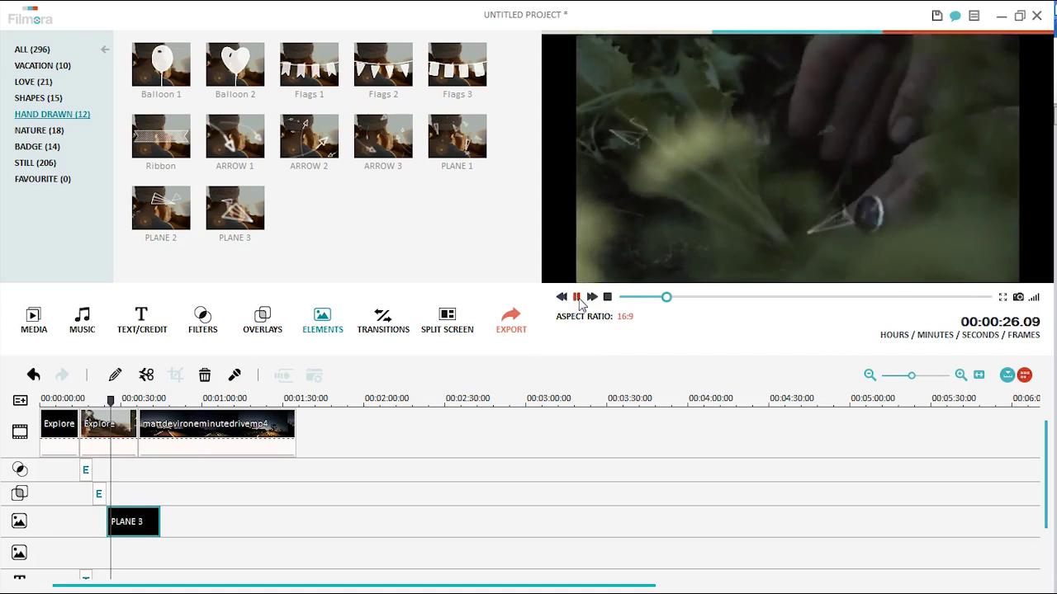
left_click(577, 297)
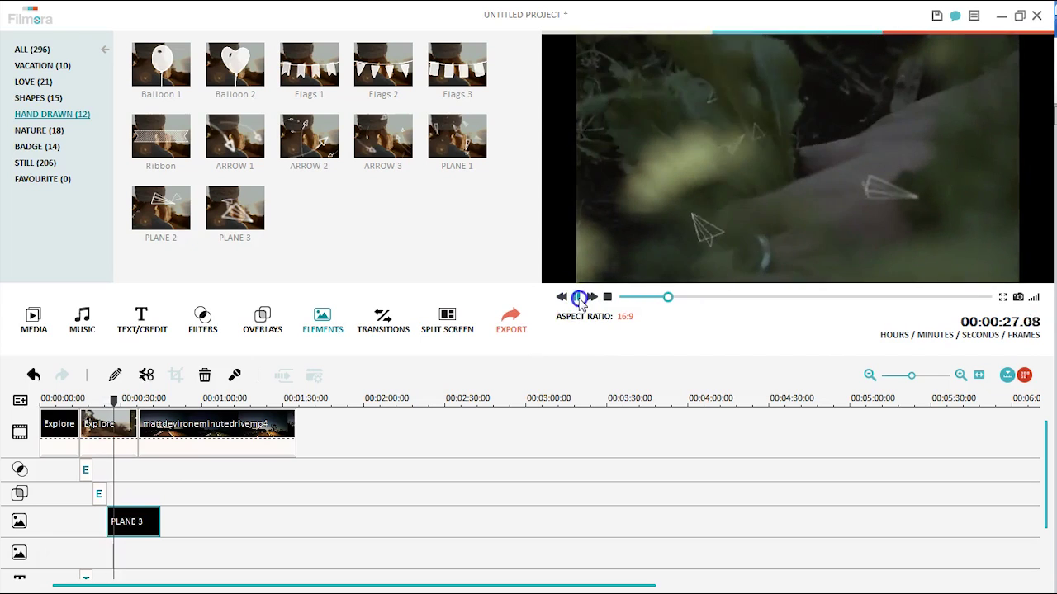
left_click(386, 315)
Step: Place a Linear Wipe transition between the second Explore clip and the night-drive clip
left_click_drag(534, 99, 535, 140)
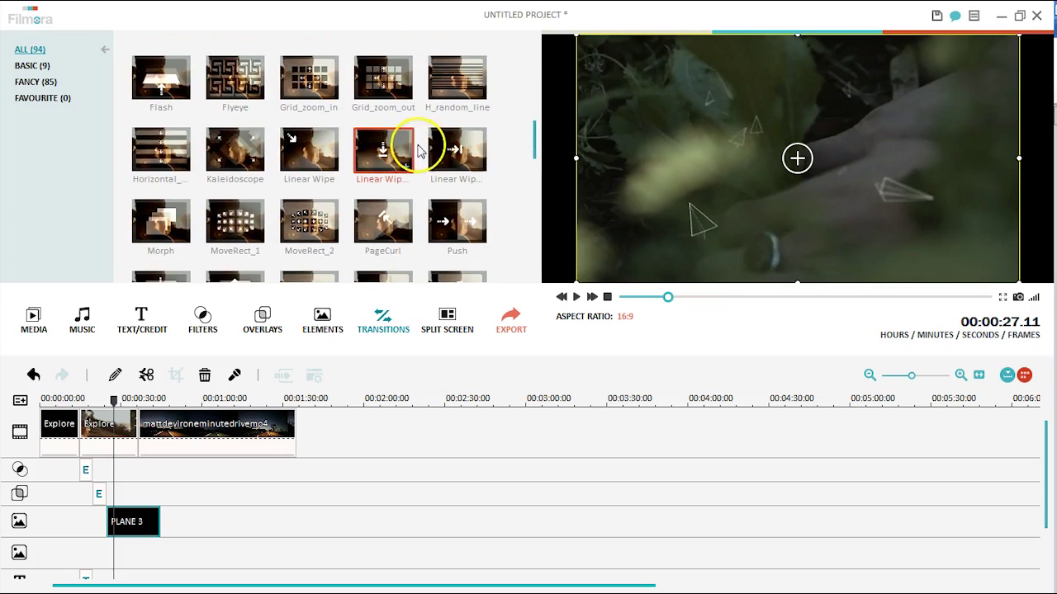
left_click(378, 156)
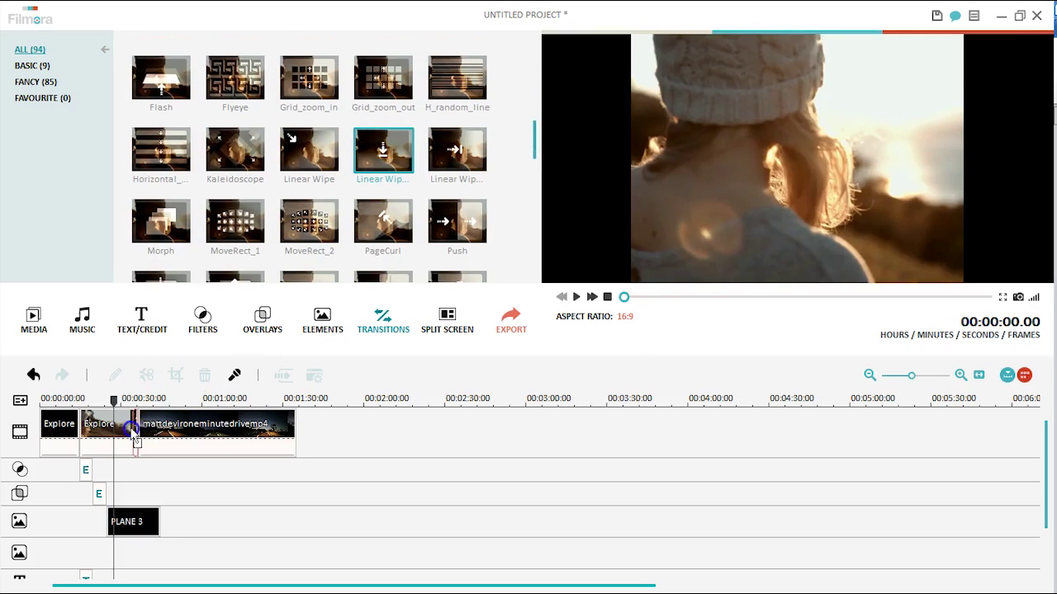
left_click(132, 431)
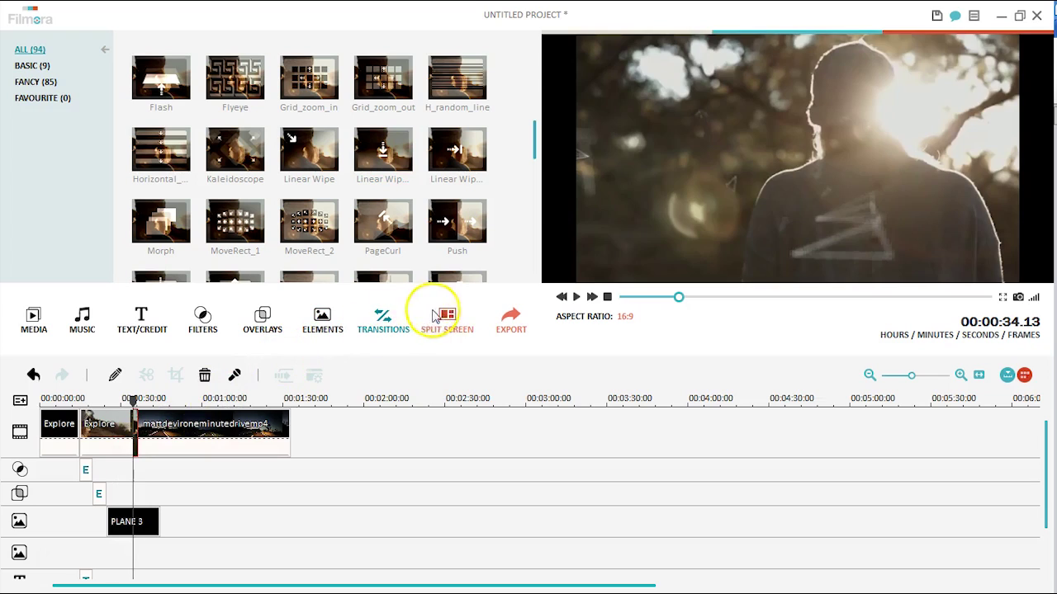
Step: Compare the 2 Screen C and D split layouts, then add 2 Screen D at the timeline end
left_click(447, 320)
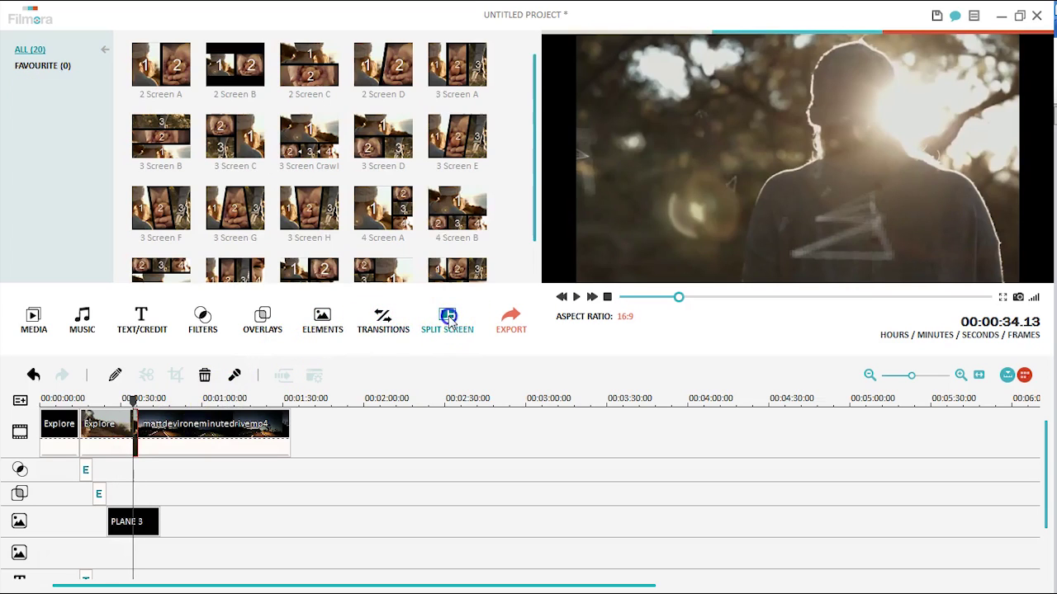
left_click(311, 71)
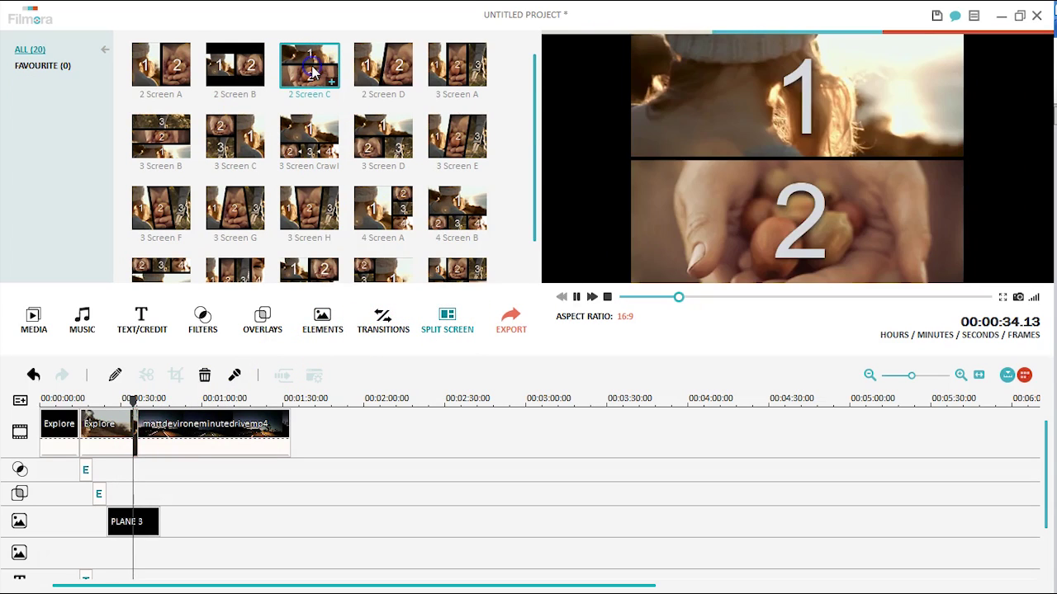
left_click(373, 71)
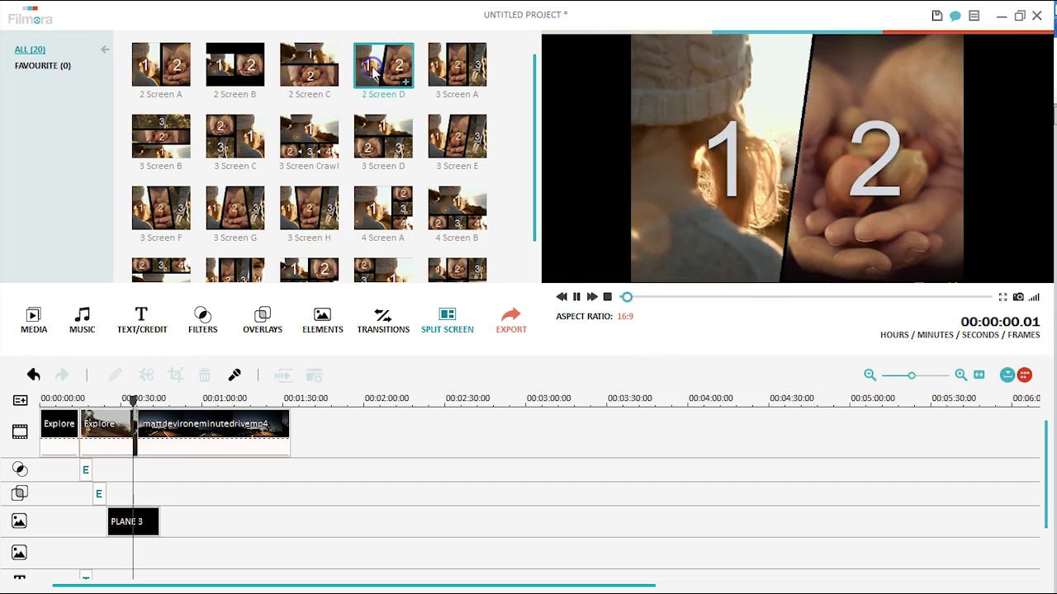
left_click_drag(375, 71, 297, 428)
Step: Fill the split zones with the Explore and night-drive clips, adjust framing, and confirm
left_click(176, 94)
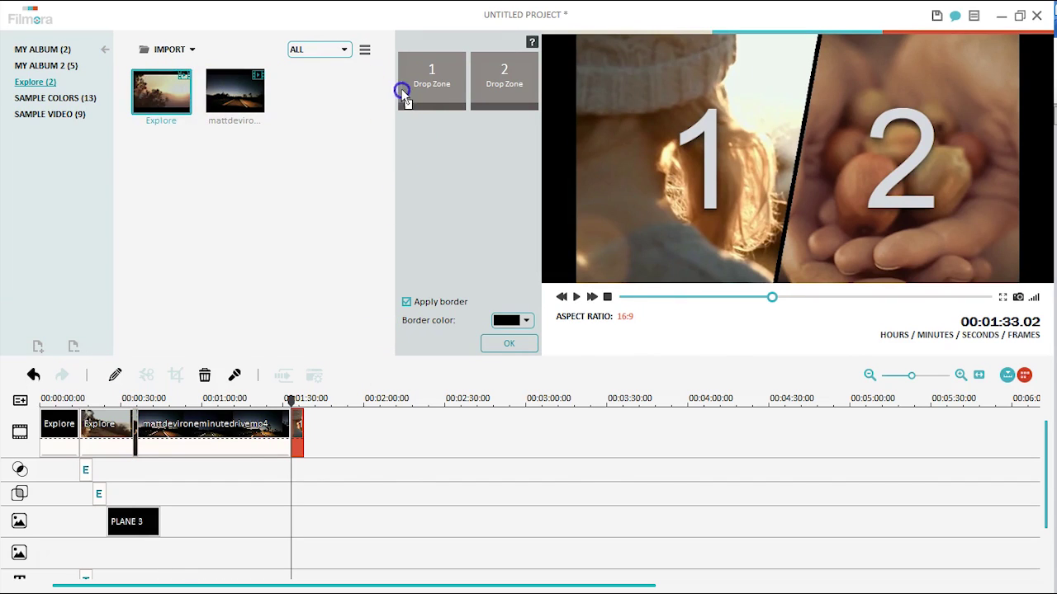
left_click_drag(229, 90, 417, 99)
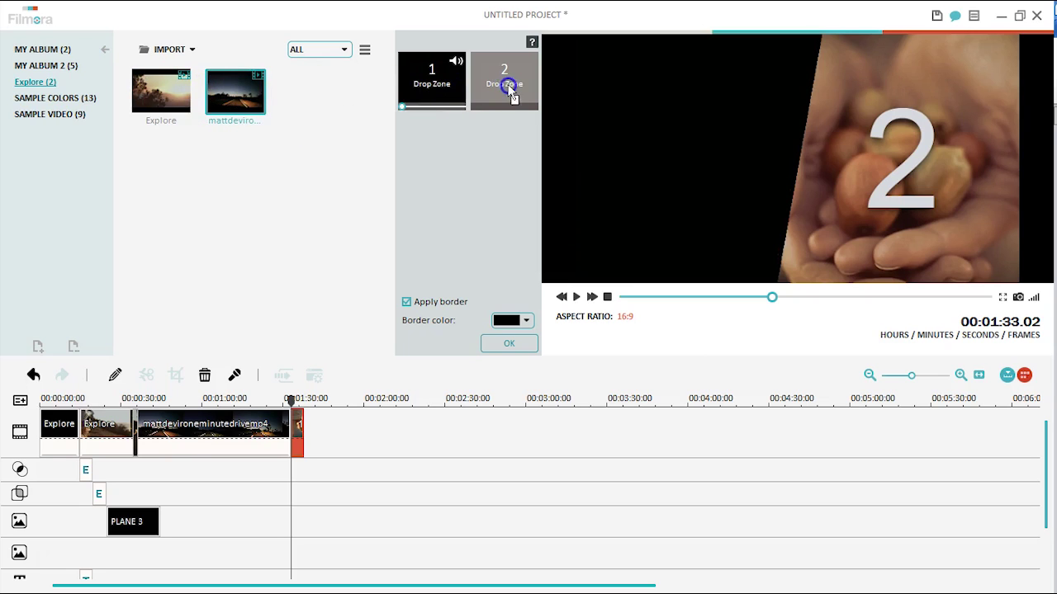
left_click_drag(512, 91, 508, 89)
left_click(417, 105)
left_click_drag(406, 108, 436, 107)
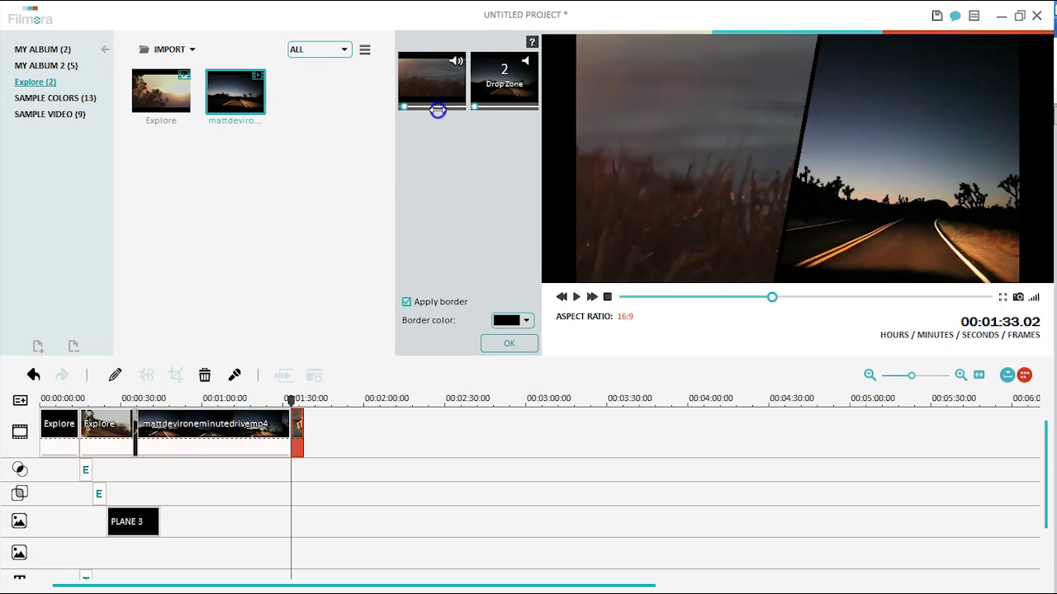
left_click(509, 344)
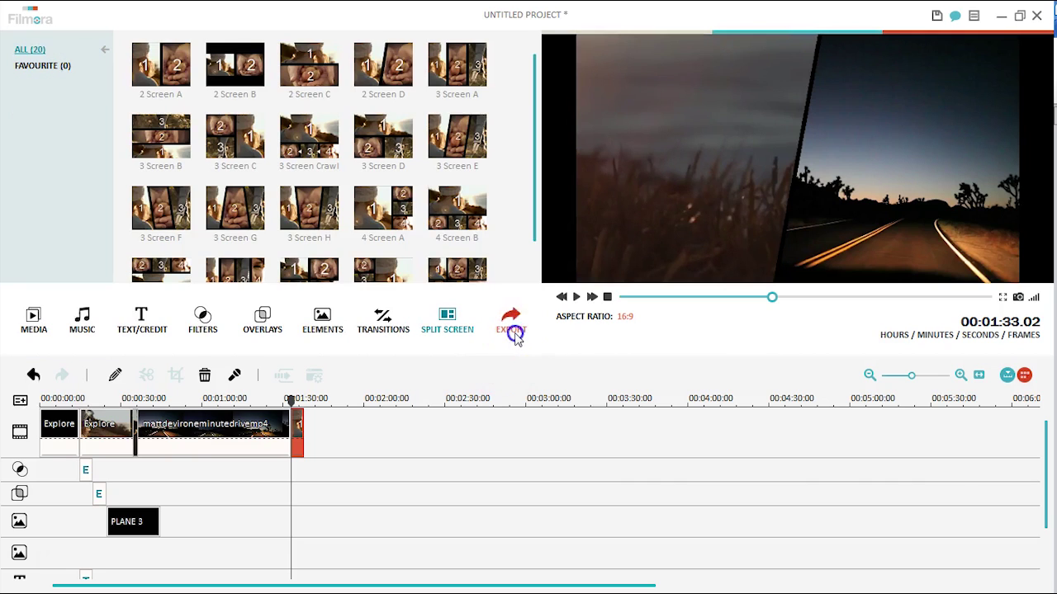
left_click(514, 333)
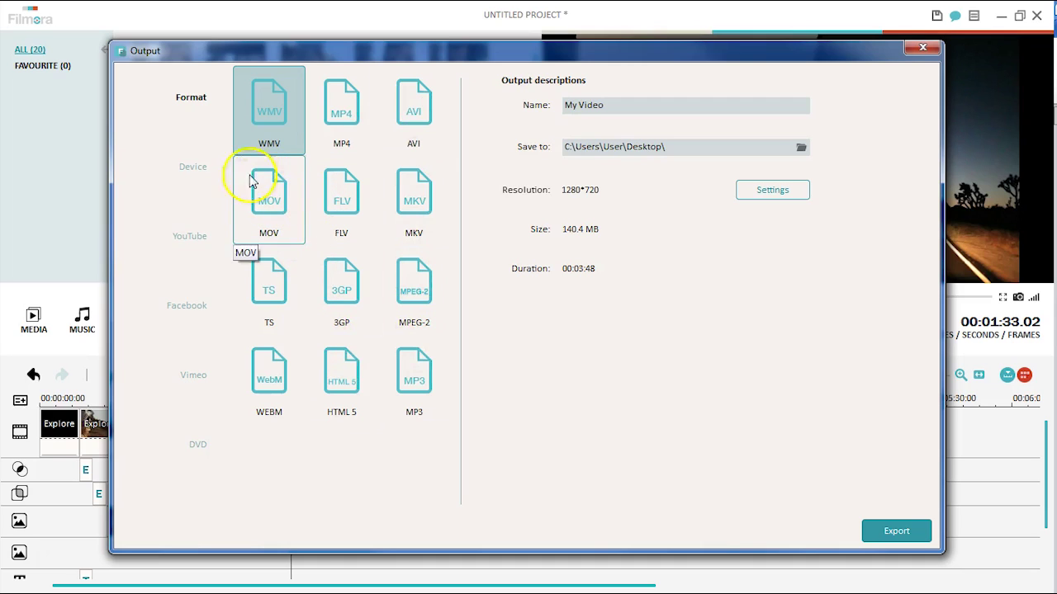
Step: Check the iPhone device preset, then choose MP4 as the export format
left_click(202, 170)
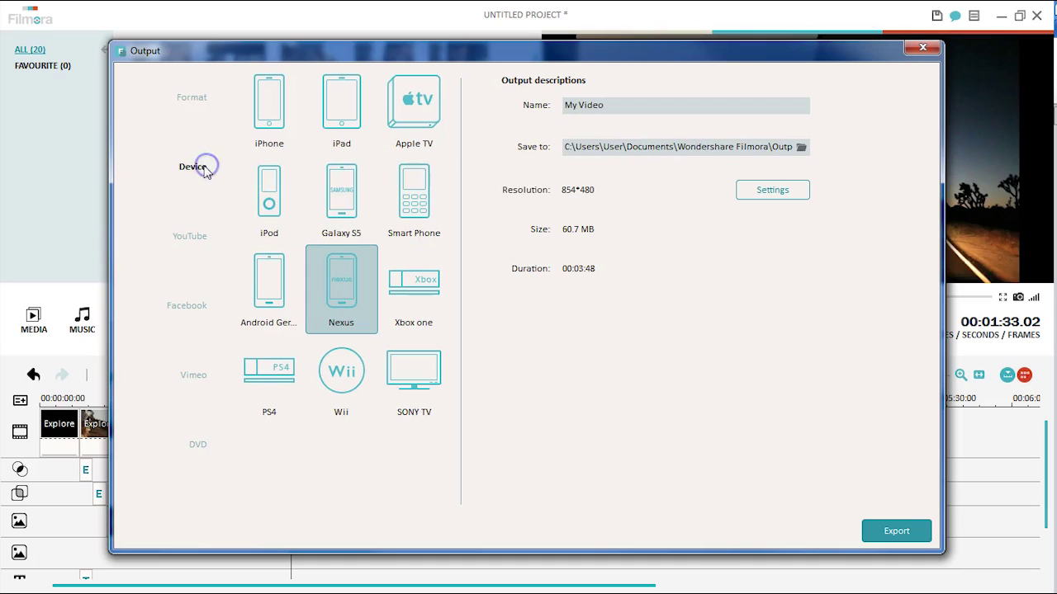
left_click(276, 139)
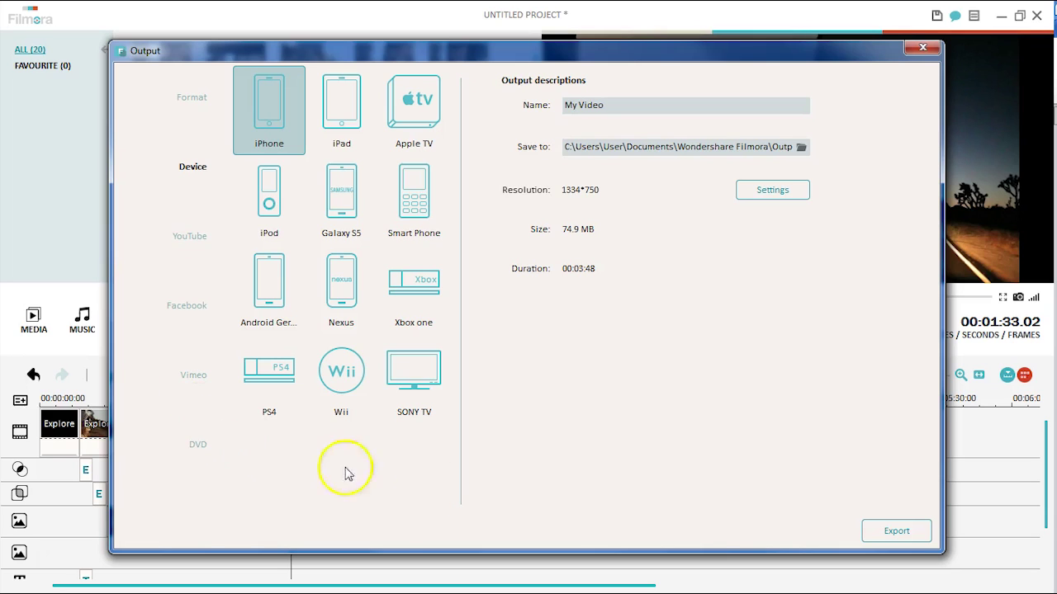
left_click(191, 98)
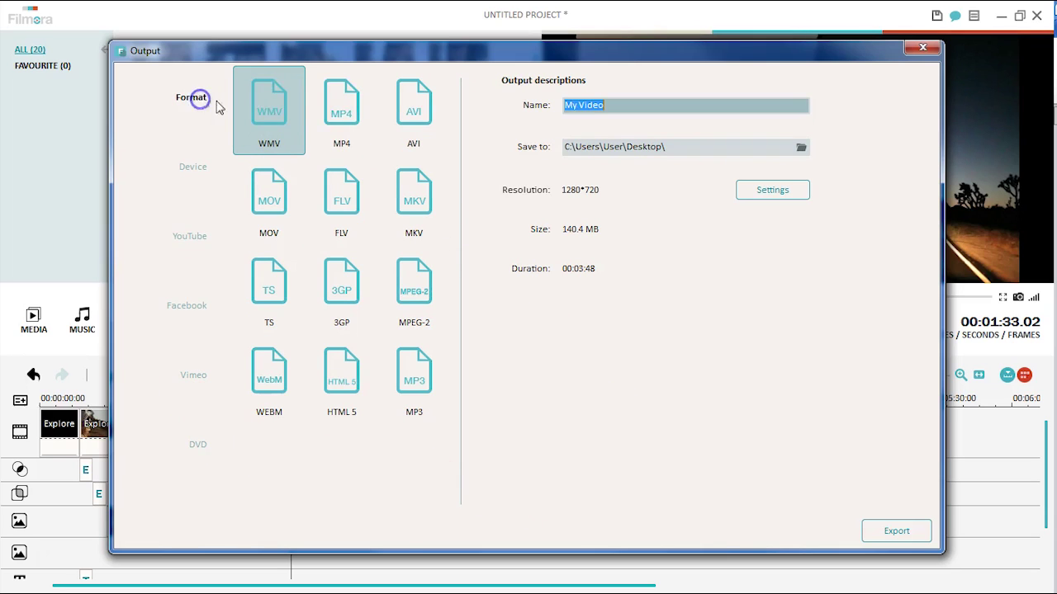
left_click(328, 106)
Step: Export the project as the My Video MP4 and let the conversion run
left_click(895, 535)
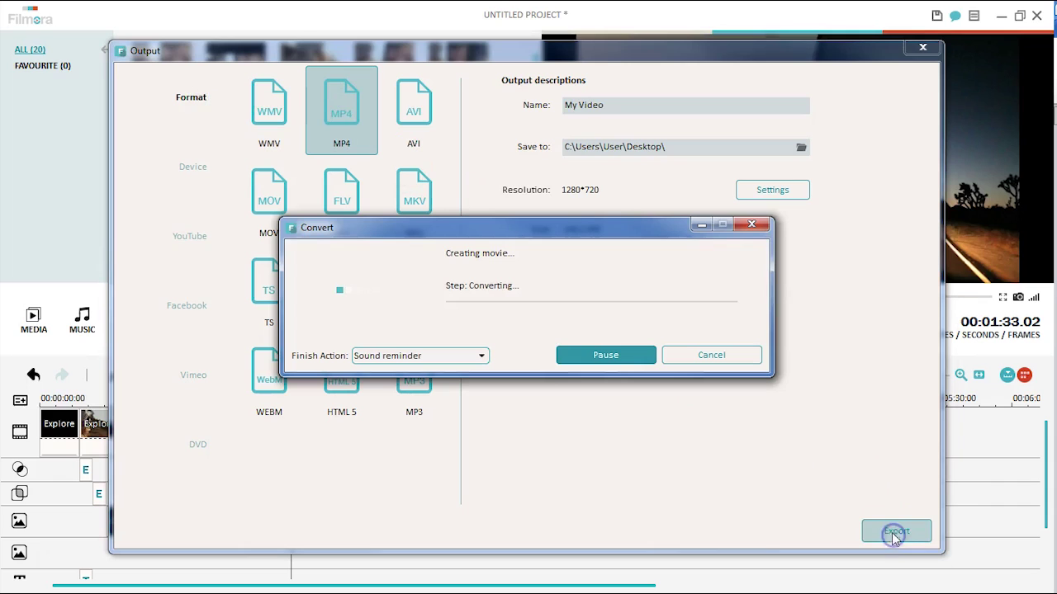